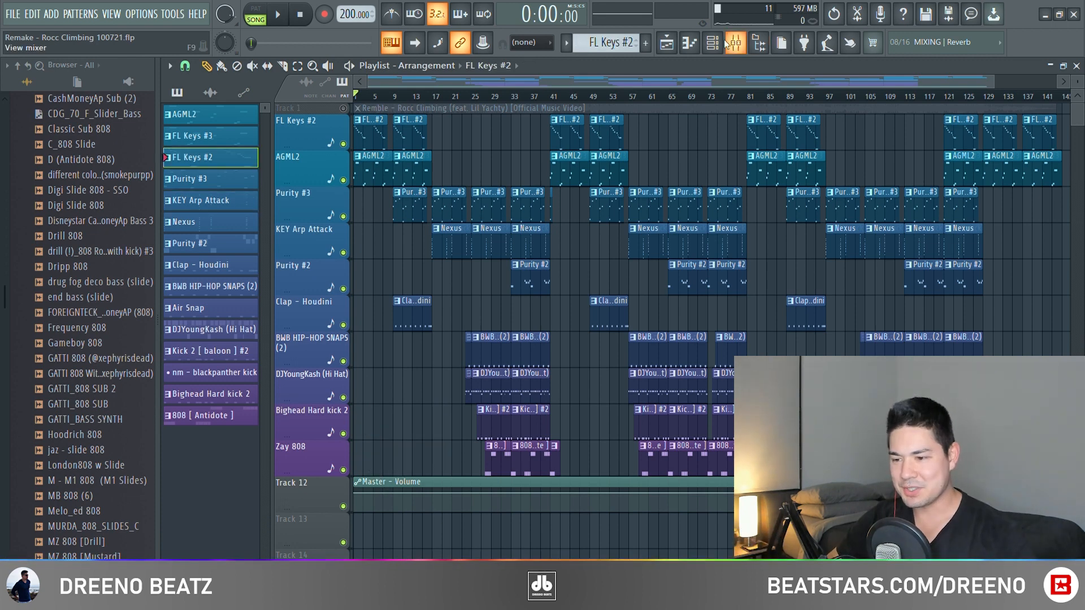
# Step: Play the FL Keys #2 melody in the piano roll and review its instrument and Fruity parametric EQ 2 settings
pyautogui.click(712, 43)
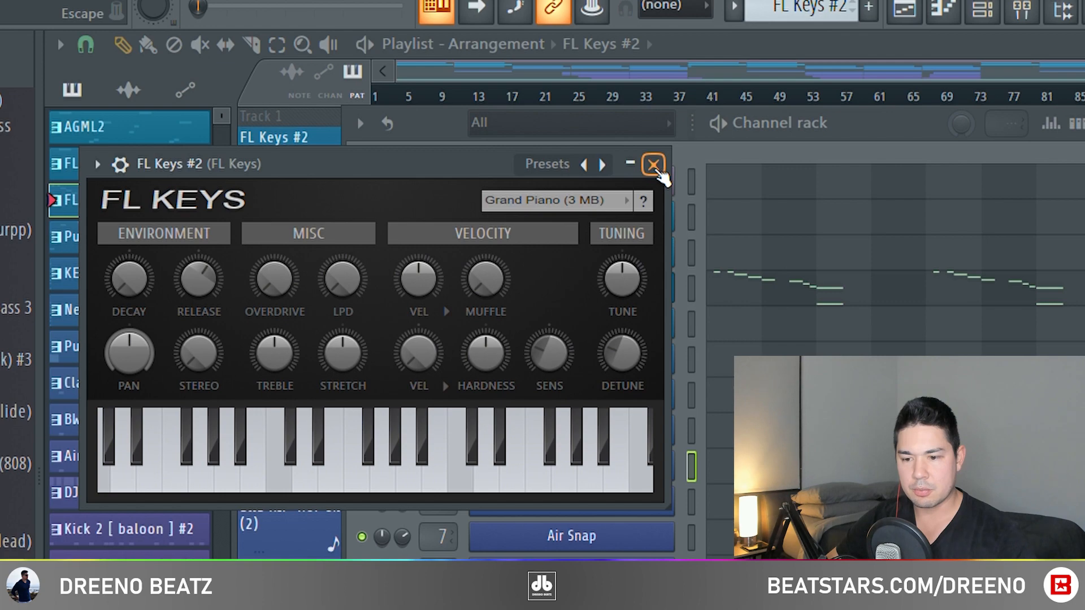
pyautogui.click(654, 165)
pyautogui.click(829, 293)
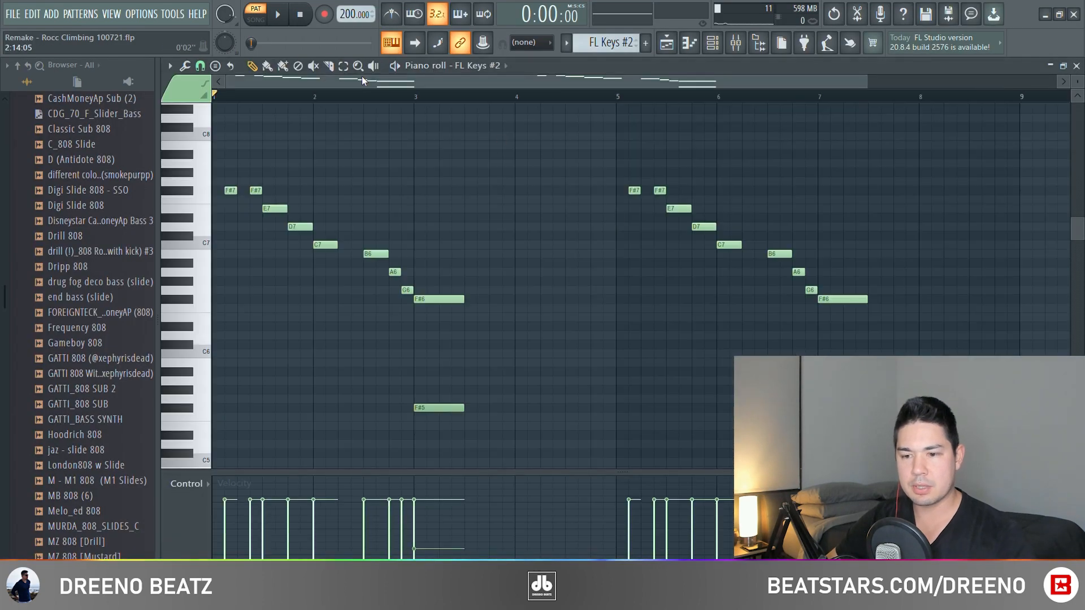
pyautogui.press('space')
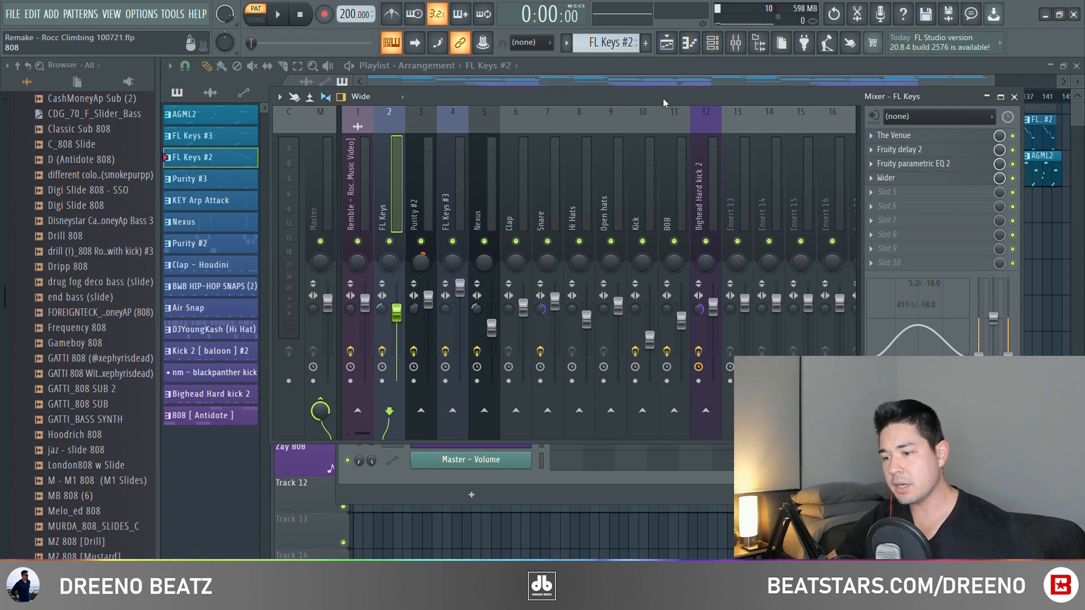
pyautogui.click(916, 163)
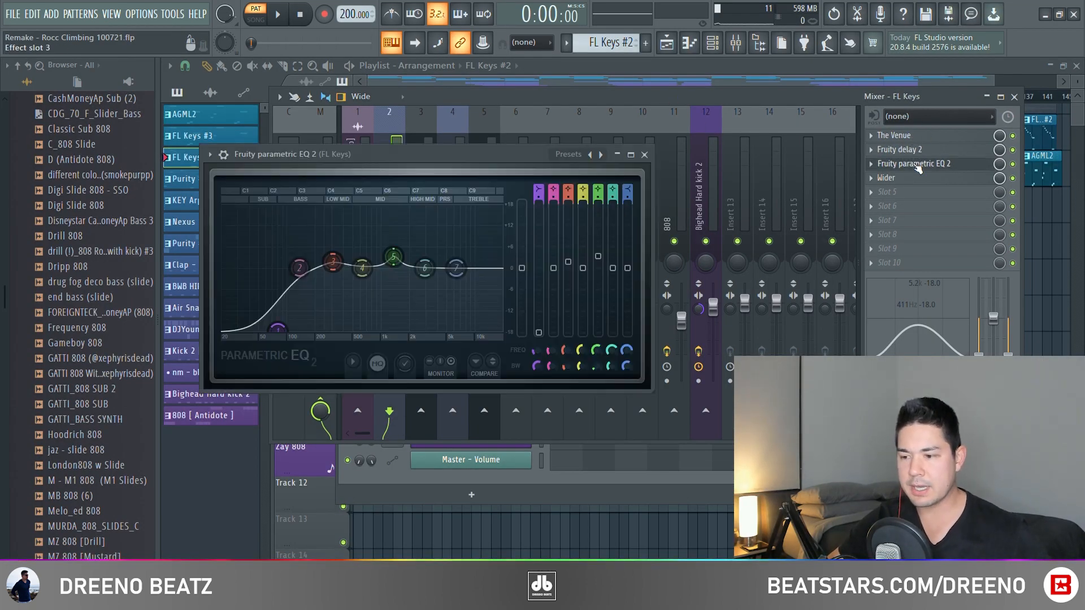
pyautogui.click(644, 154)
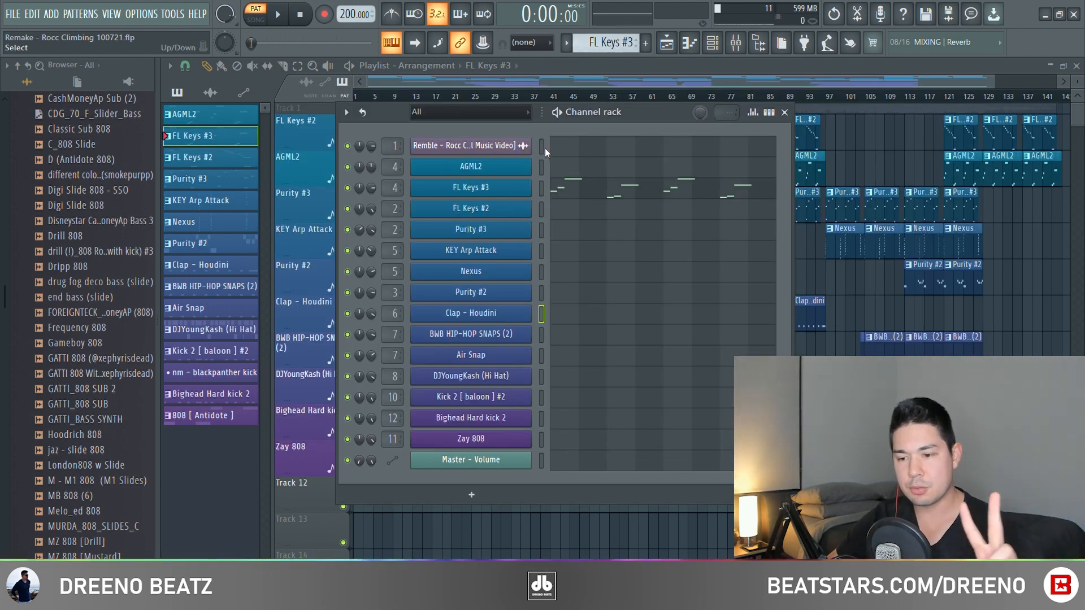
# Step: Inspect the FL Keys #3 instrument and play its melody from the piano roll
pyautogui.click(513, 191)
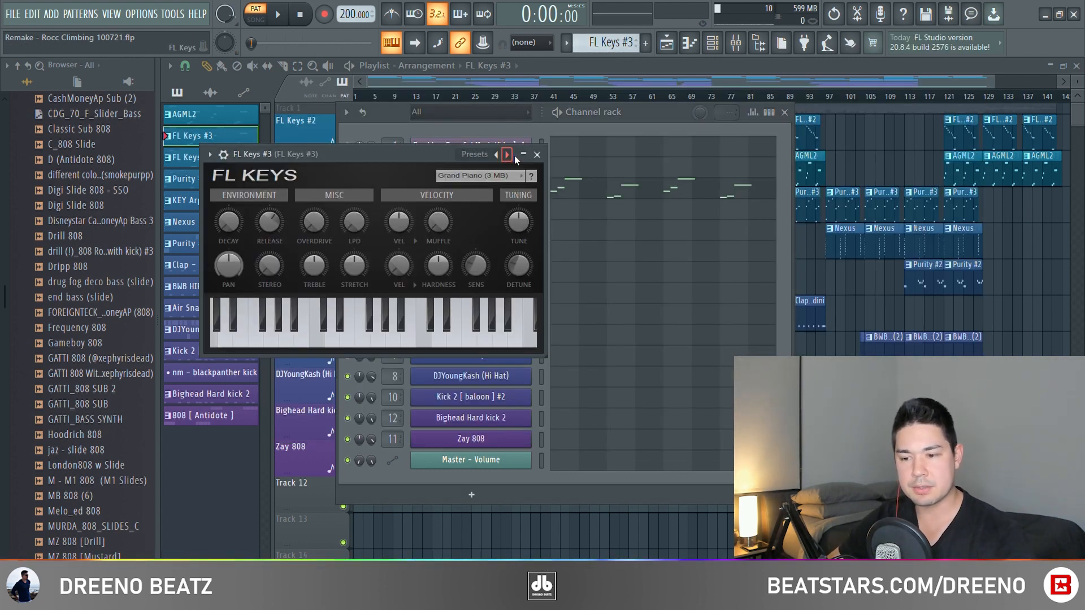
pyautogui.click(537, 155)
pyautogui.click(471, 165)
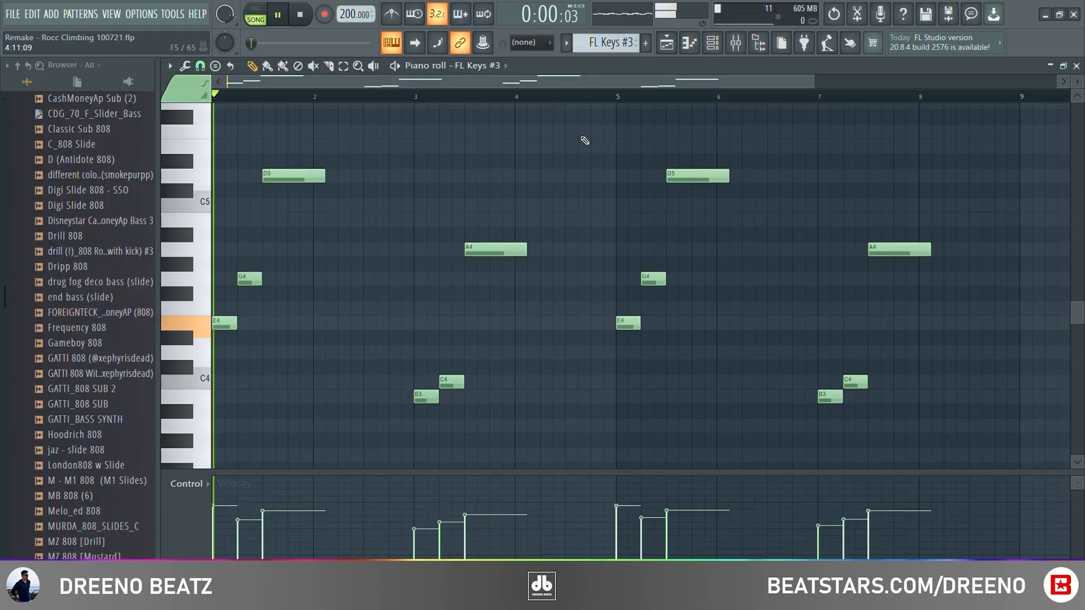
pyautogui.press('space')
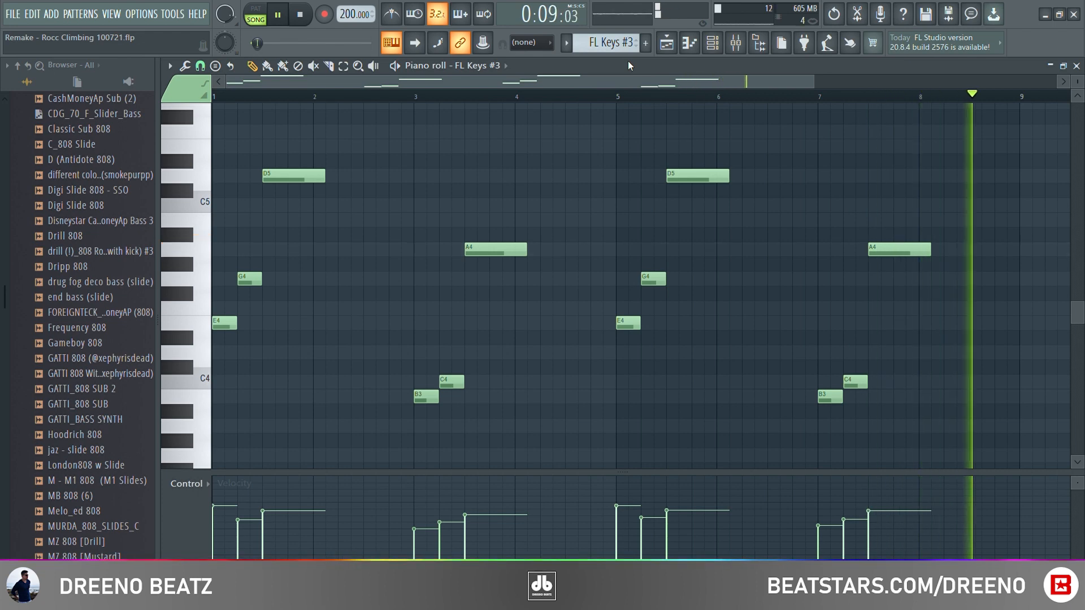
pyautogui.press('space')
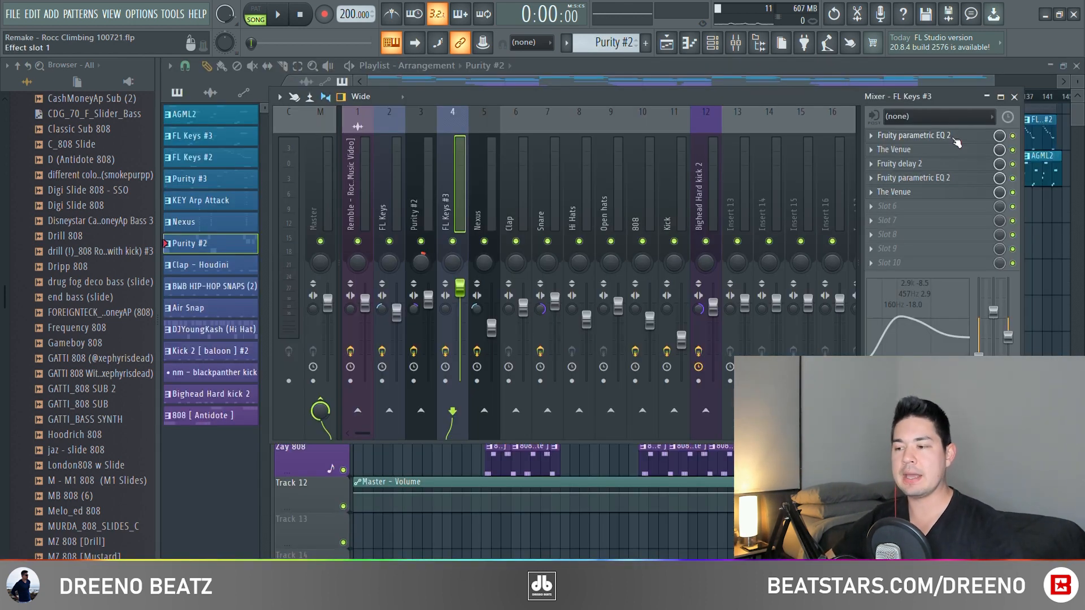
# Step: Review both Fruity parametric EQ 2 curves on the FL Keys #3 mixer track and close the mixer
pyautogui.click(954, 137)
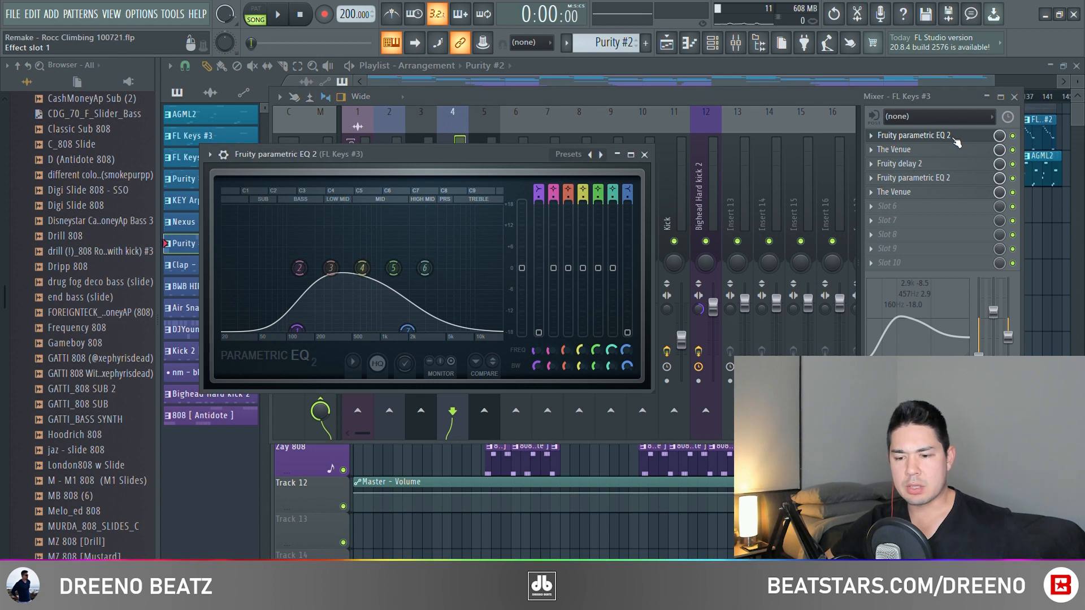
pyautogui.click(953, 138)
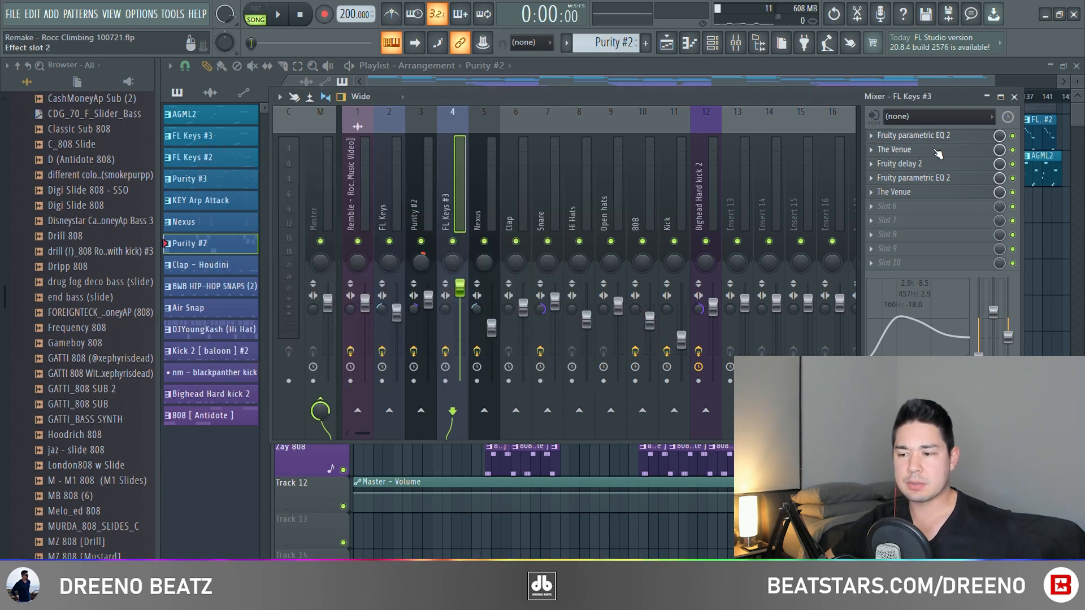
pyautogui.click(918, 181)
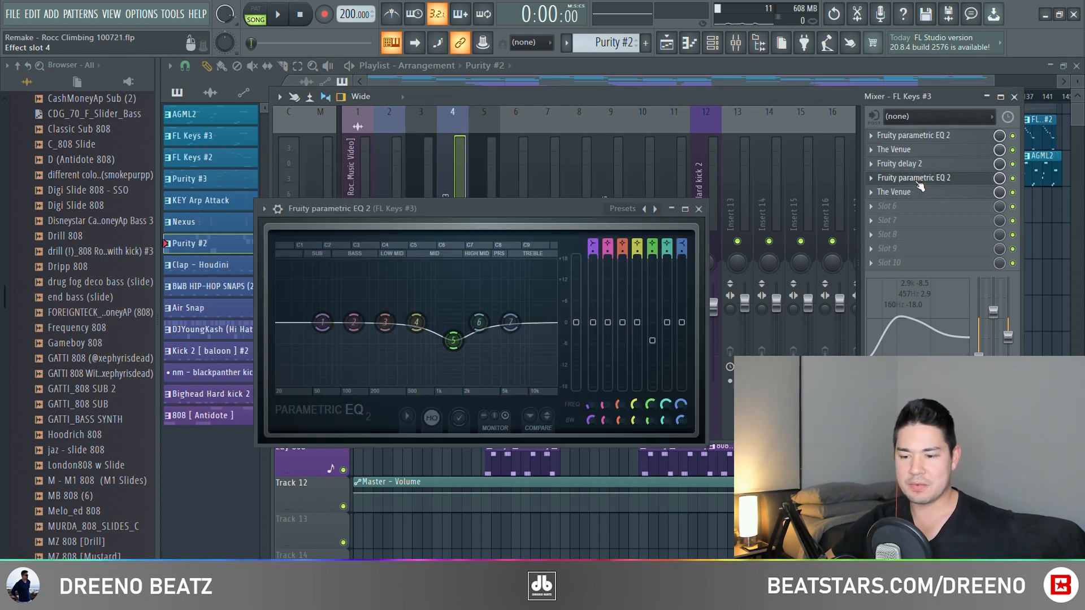
pyautogui.click(699, 209)
pyautogui.press('F9')
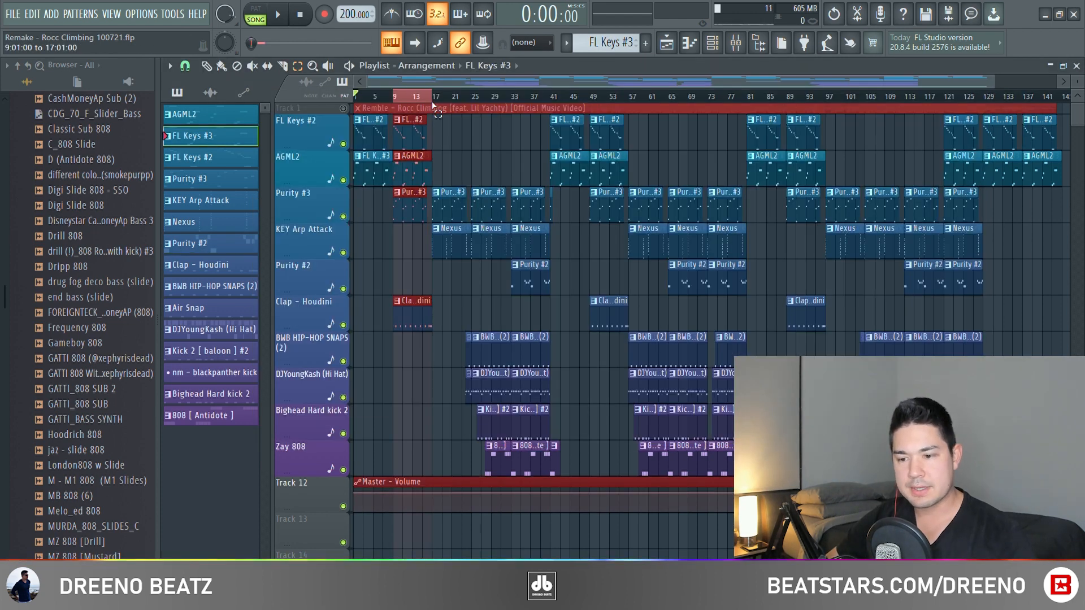
# Step: Inspect the layered patches and notes of the Purity #3 instrument and play bars 9 to 17 of the arrangement
pyautogui.press('space')
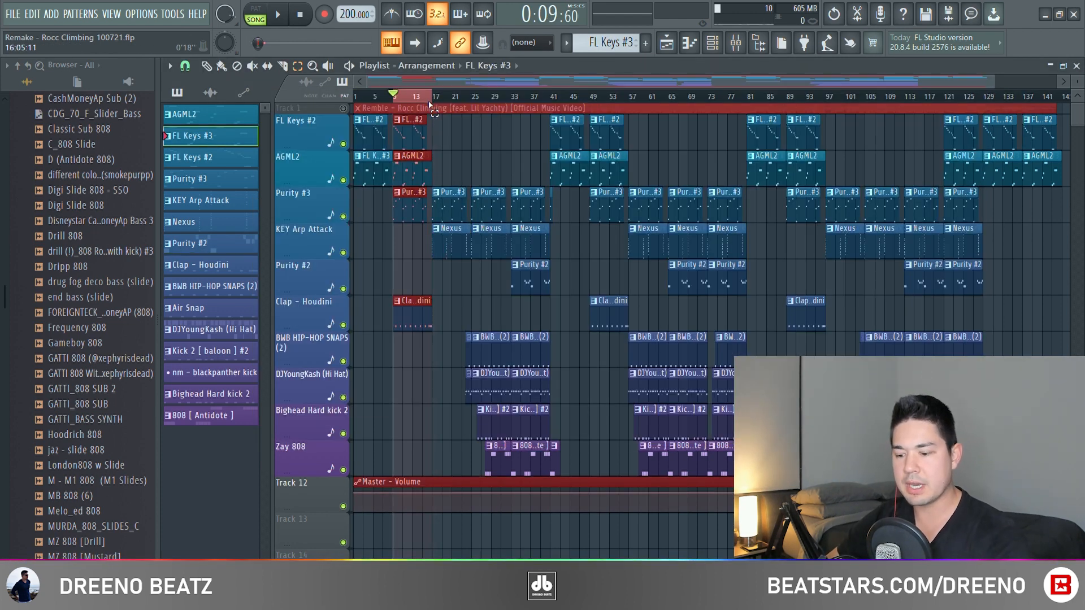
pyautogui.click(412, 218)
pyautogui.click(709, 45)
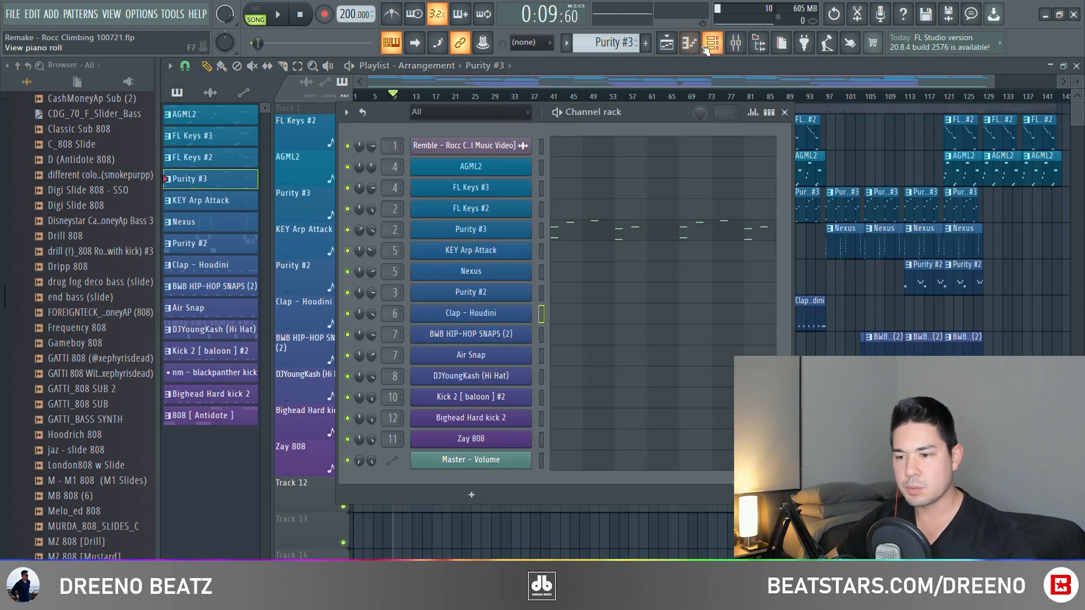
pyautogui.click(478, 235)
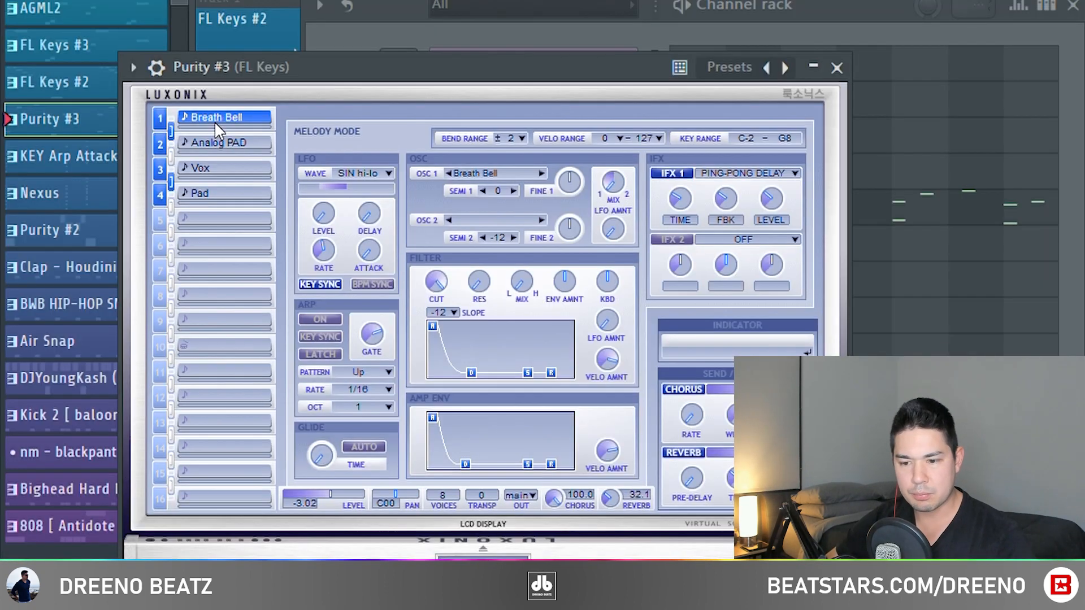
pyautogui.click(837, 68)
pyautogui.click(614, 226)
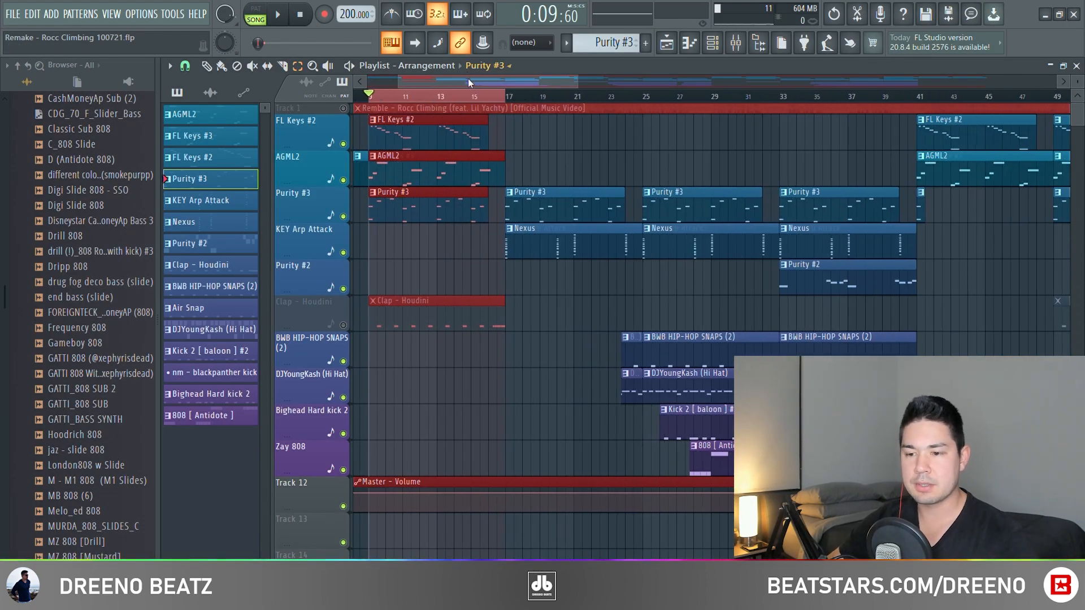
pyautogui.press('space')
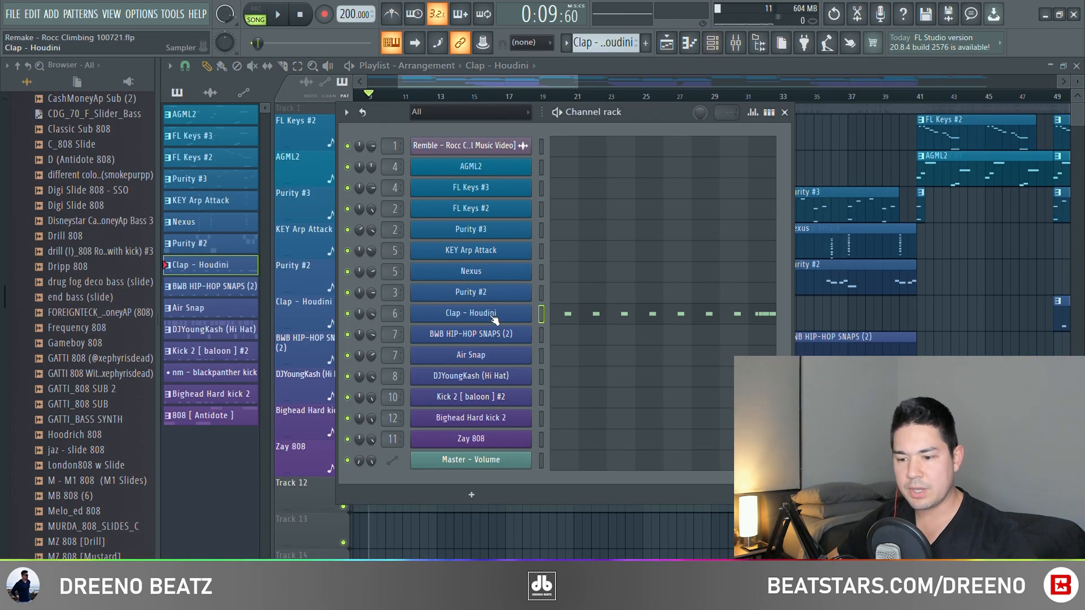
# Step: Inspect the Clap - Houdini sample and play its pattern on its own from the piano roll
pyautogui.click(493, 318)
pyautogui.moveTo(321, 172); pyautogui.dragTo(341, 128)
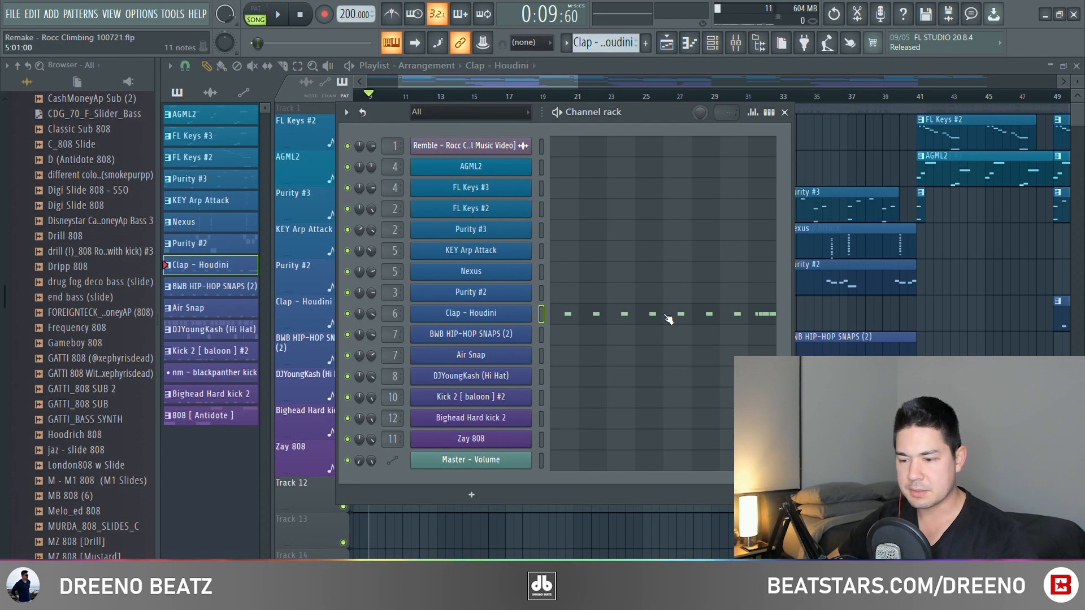
pyautogui.click(662, 311)
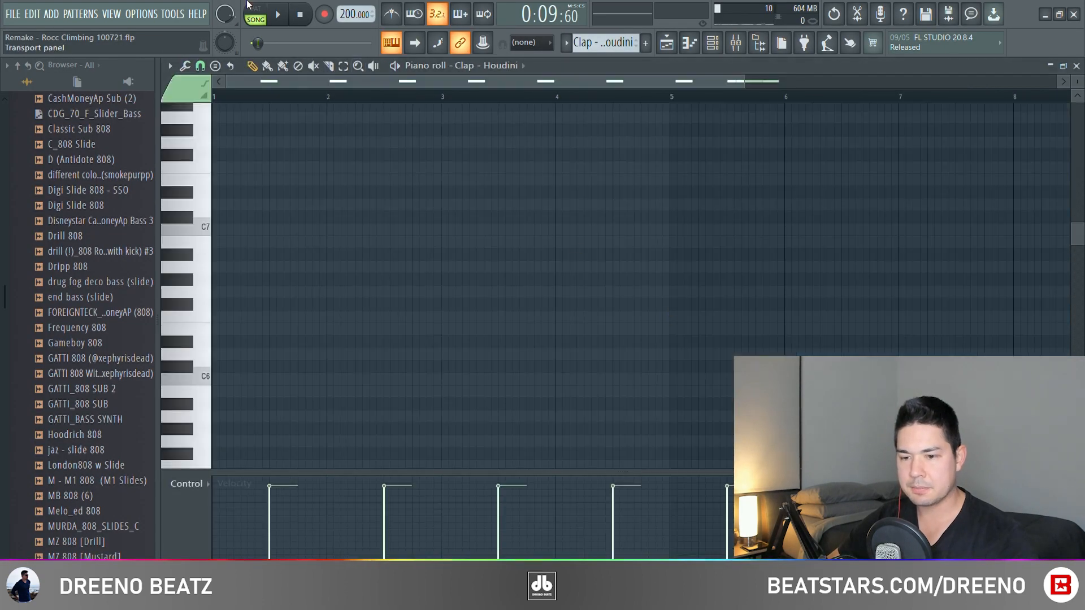
pyautogui.click(254, 9)
pyautogui.press('space')
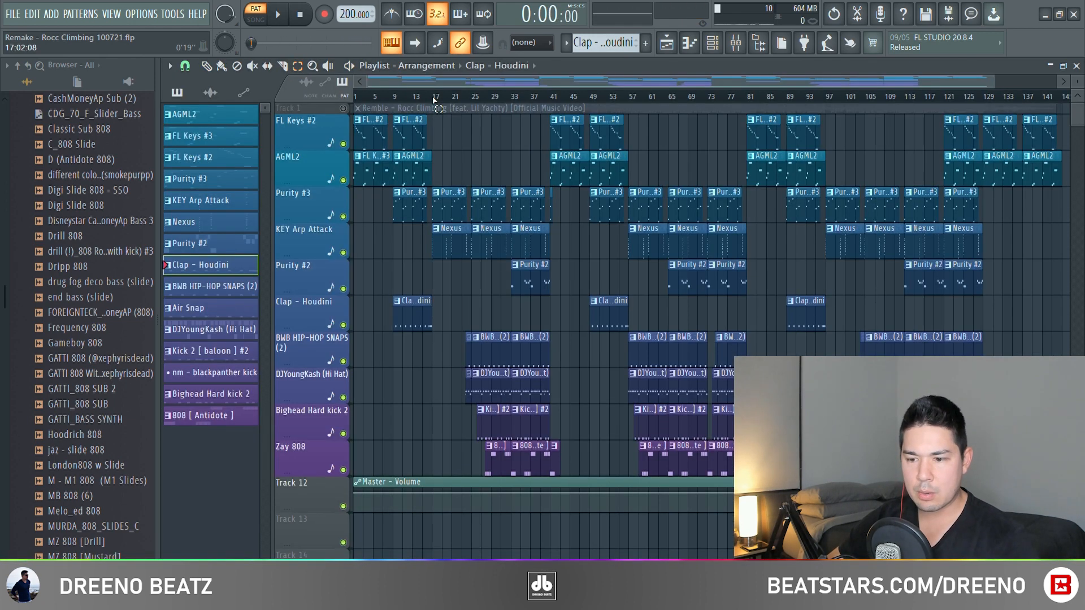
# Step: Select bars 17 to 25 in the playlist and inspect the preset loaded in the Nexus instrument
pyautogui.moveTo(436, 100); pyautogui.dragTo(471, 99)
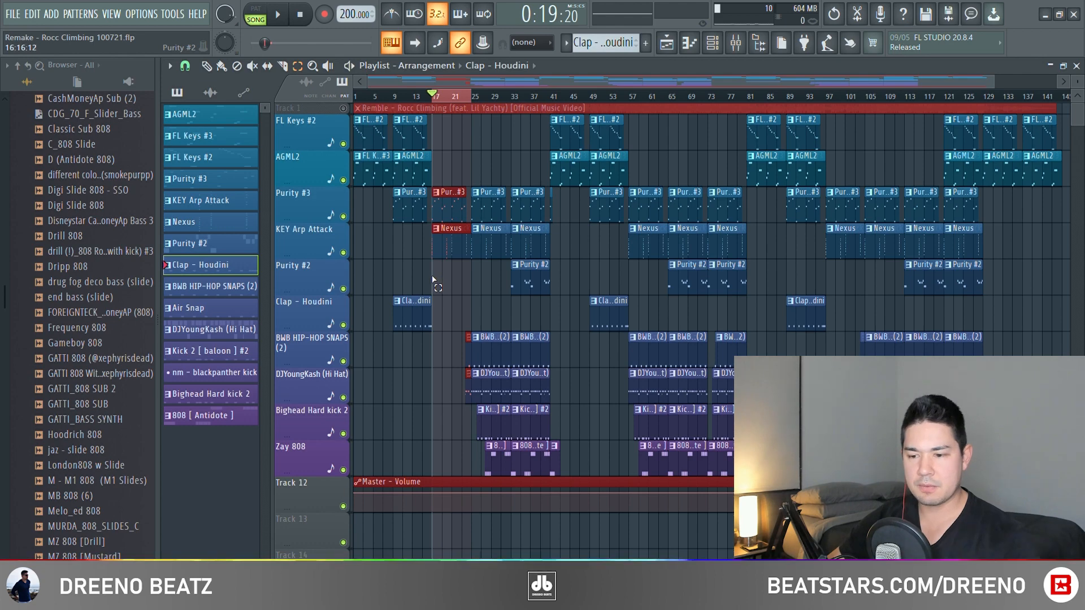
pyautogui.scroll(4, 433, 279)
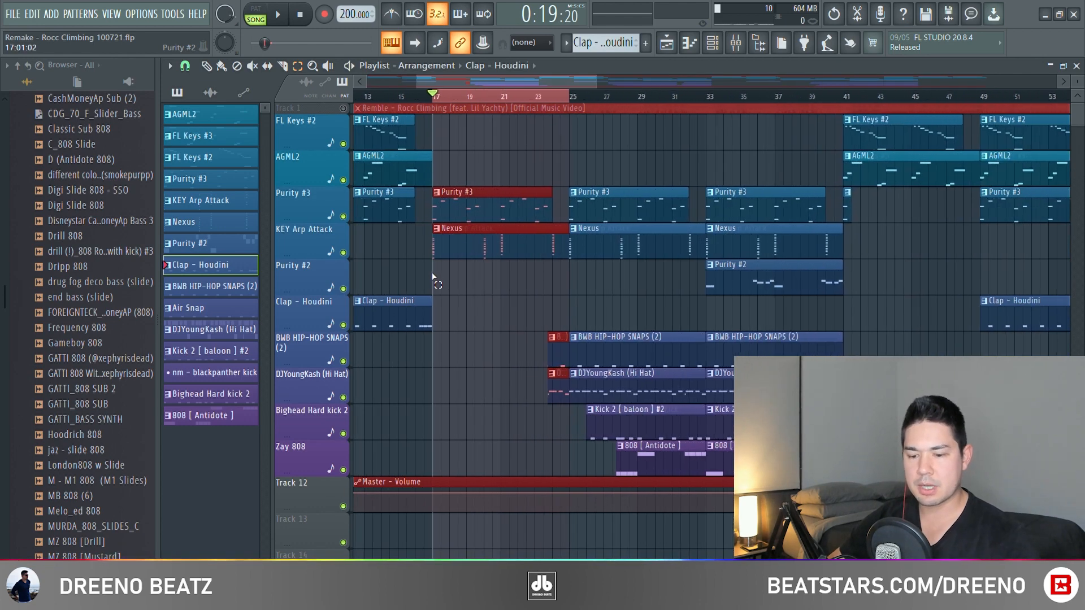
pyautogui.doubleClick(489, 240)
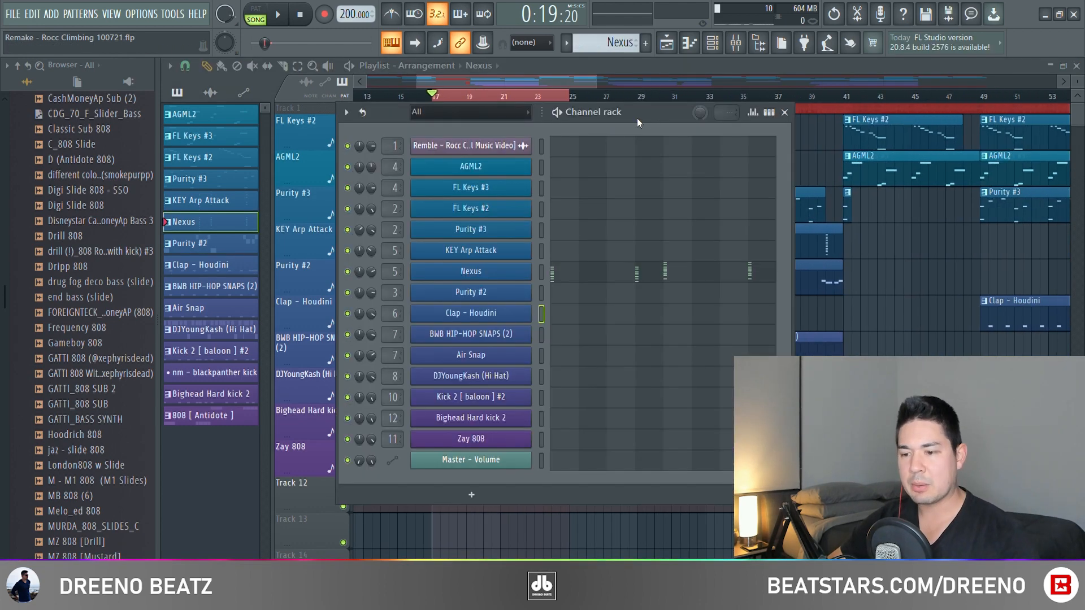
pyautogui.click(497, 275)
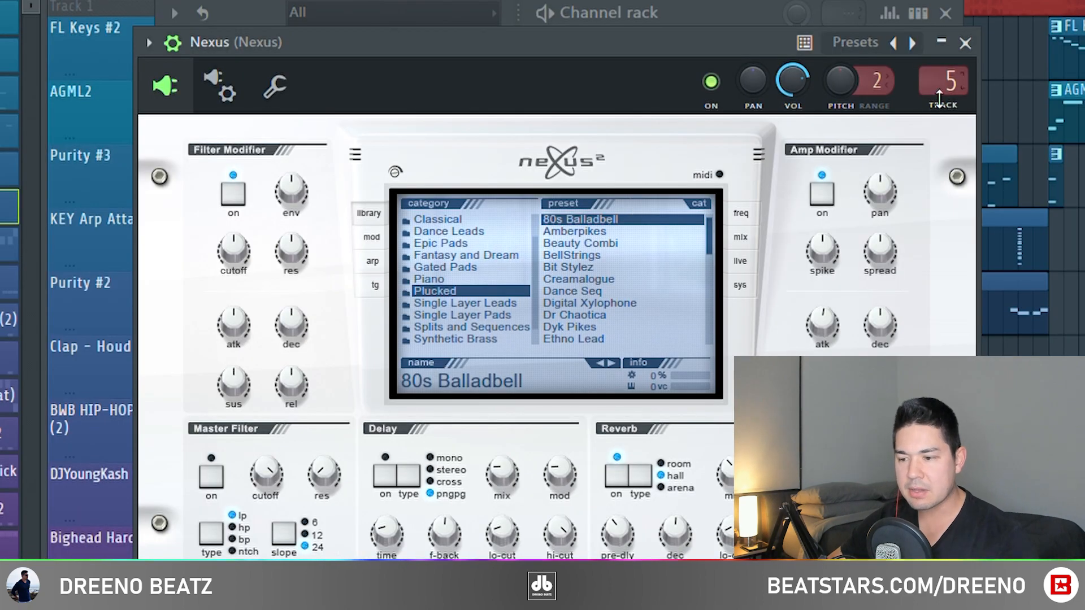
pyautogui.click(796, 129)
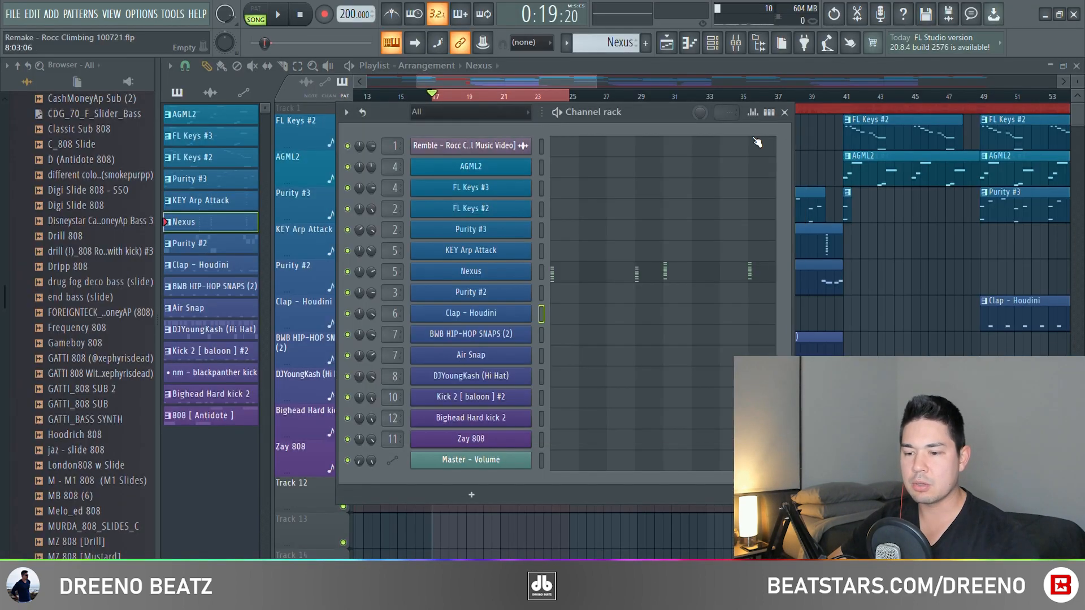
# Step: Play the Nexus chords on their own from the piano roll and the full arrangement from bar 17
pyautogui.click(629, 272)
pyautogui.click(255, 16)
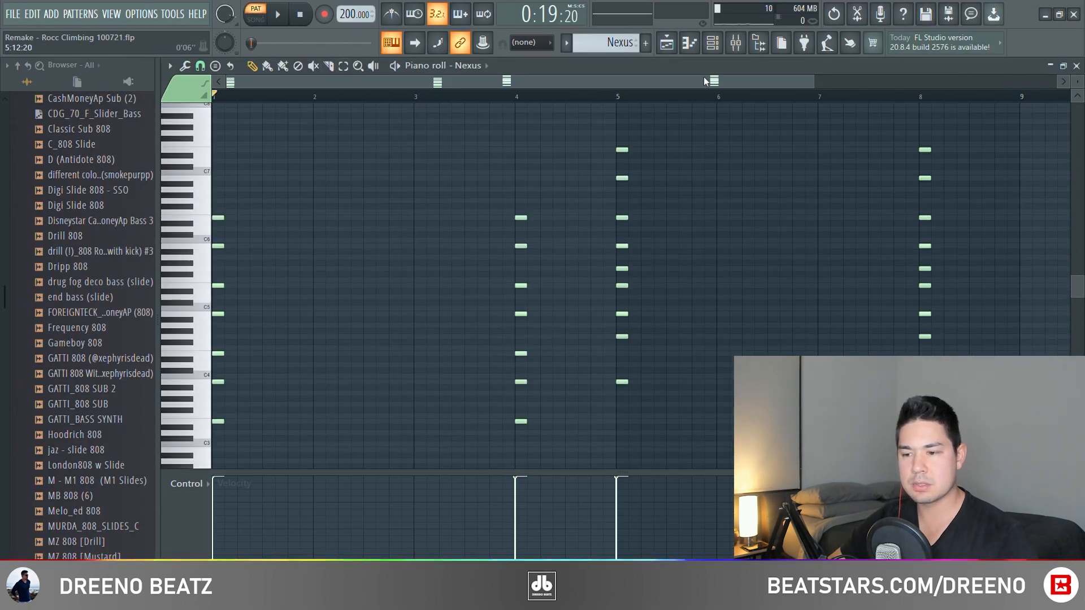
pyautogui.press('space')
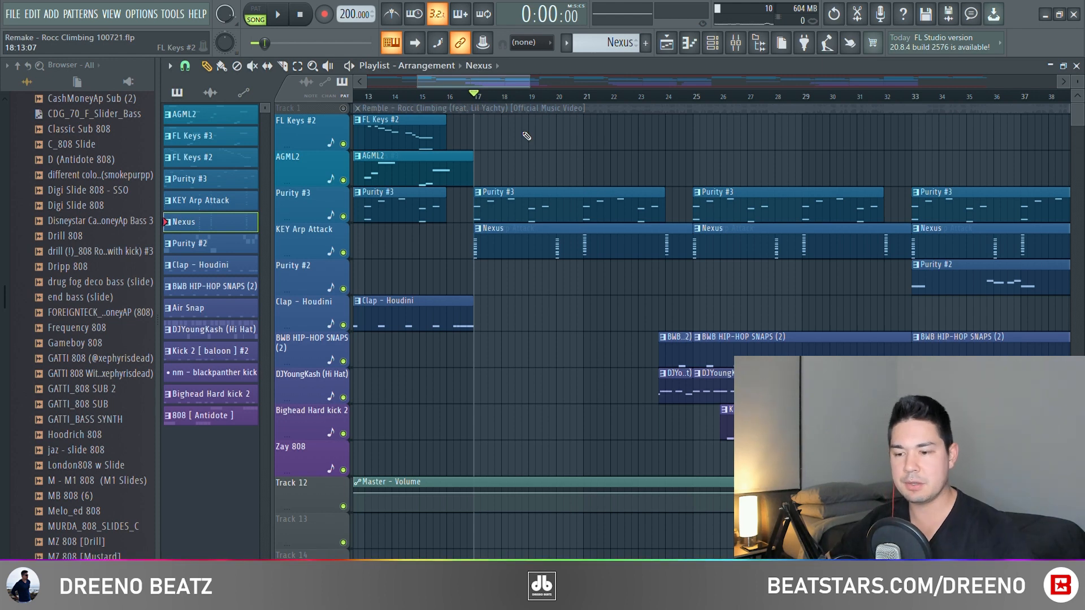
pyautogui.press('space')
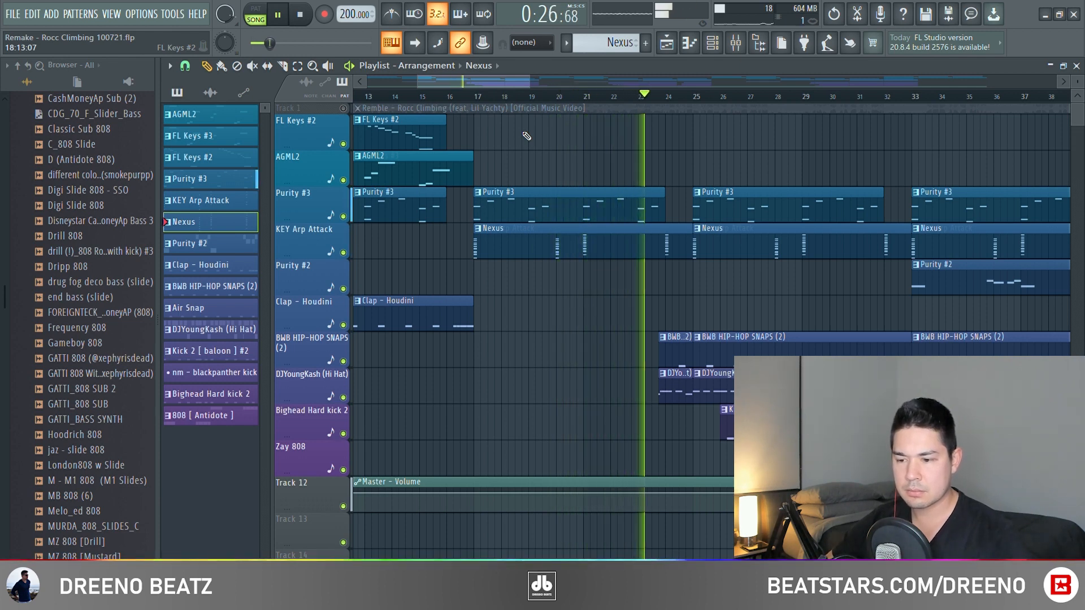
pyautogui.press('space')
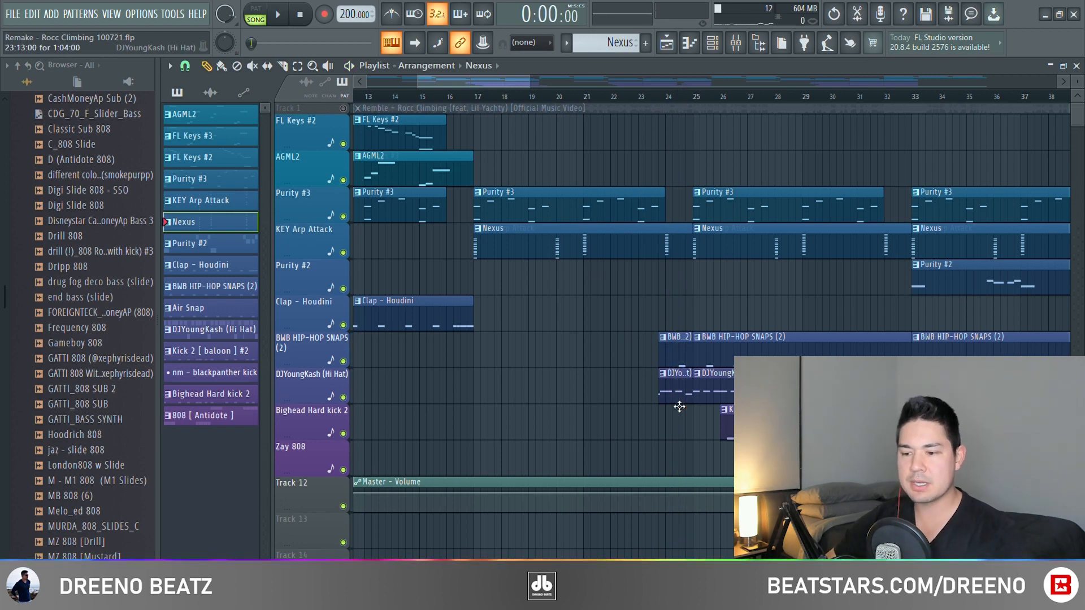
# Step: Inspect the sample settings of the BWB HIP-HOP SNAPS (2), Air Snap and DJYoungKash (Hi Hat) channels
pyautogui.click(715, 48)
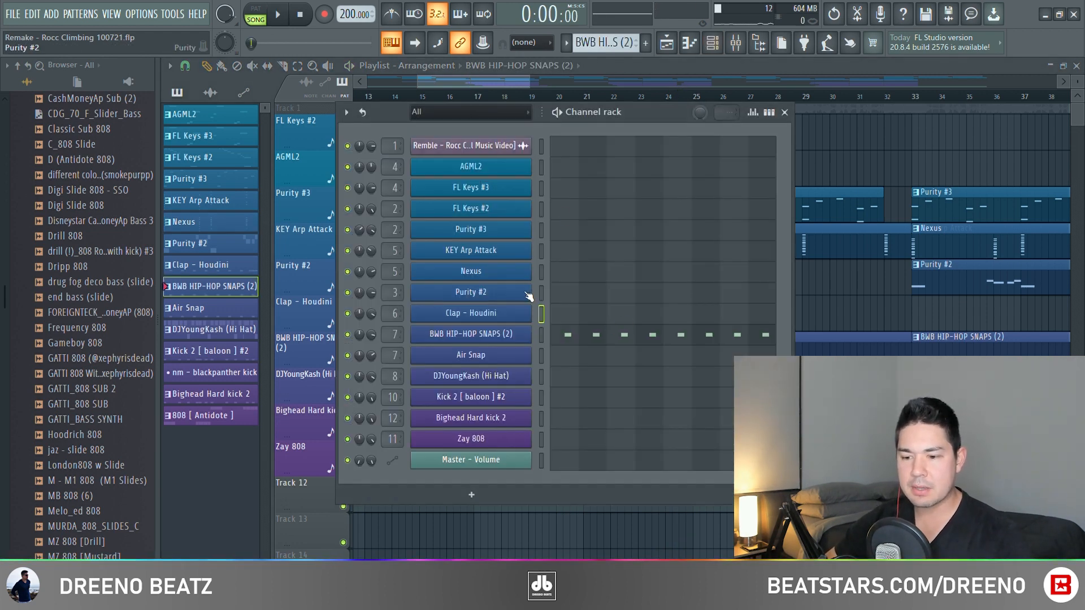
pyautogui.click(503, 334)
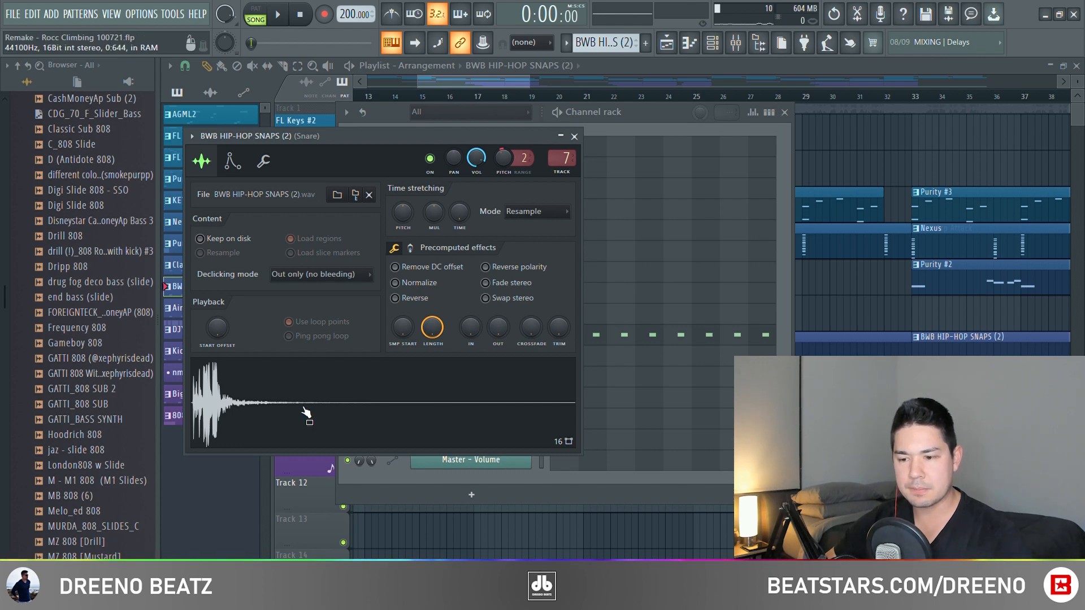
pyautogui.click(484, 358)
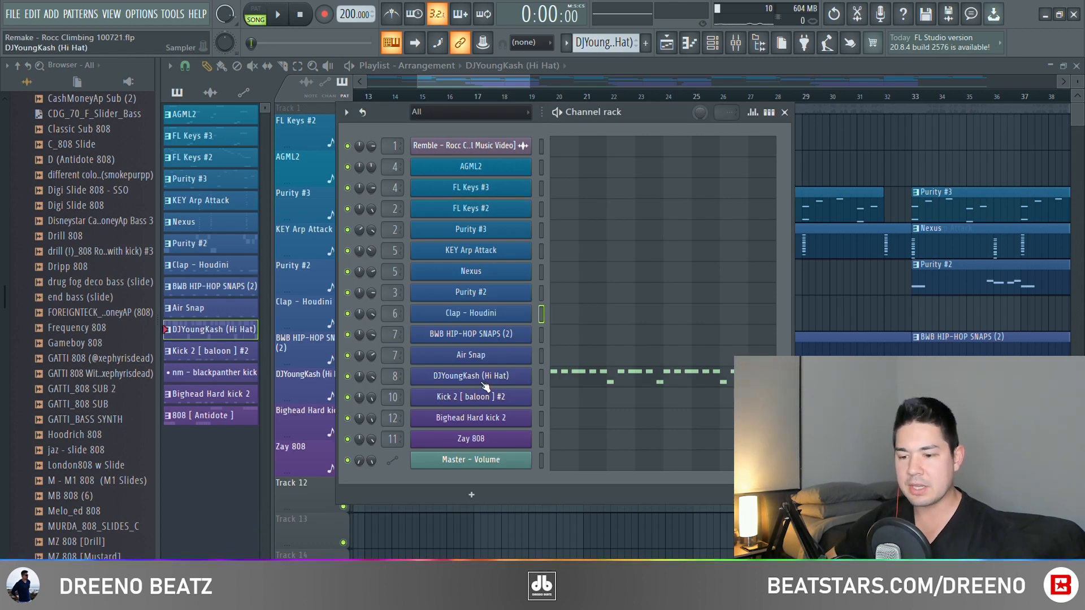
pyautogui.click(485, 386)
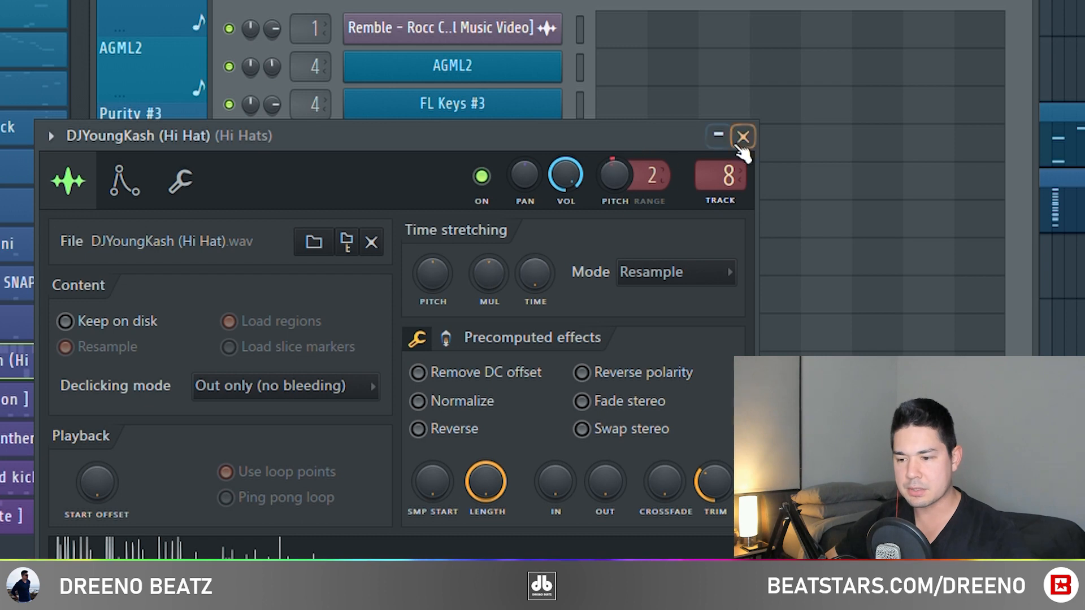
pyautogui.click(741, 137)
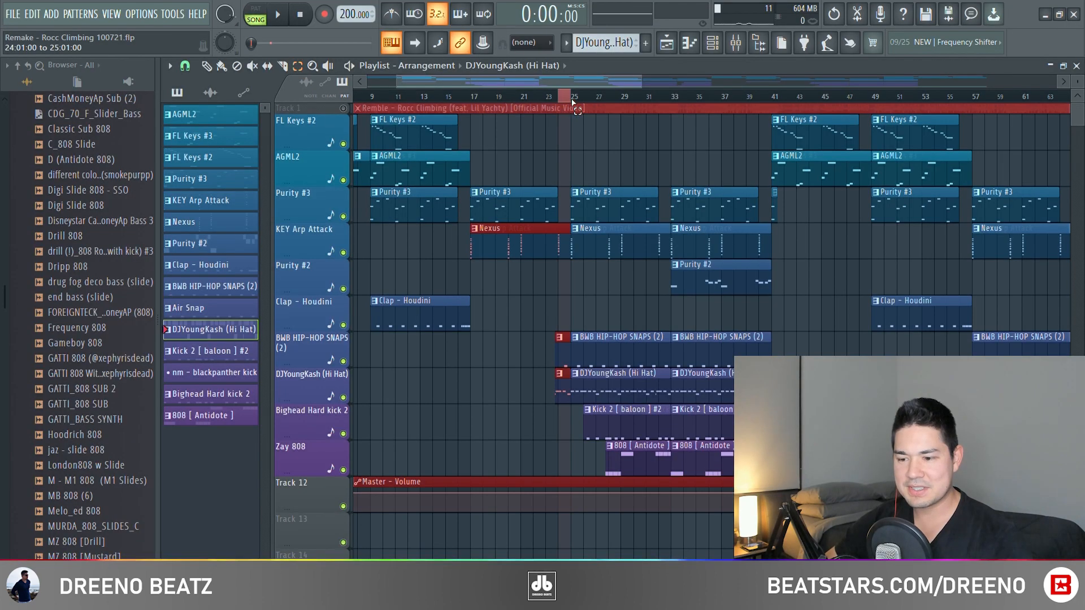
# Step: Select bars 24 to 33 in the playlist and play that section of the arrangement
pyautogui.moveTo(572, 102); pyautogui.dragTo(671, 105)
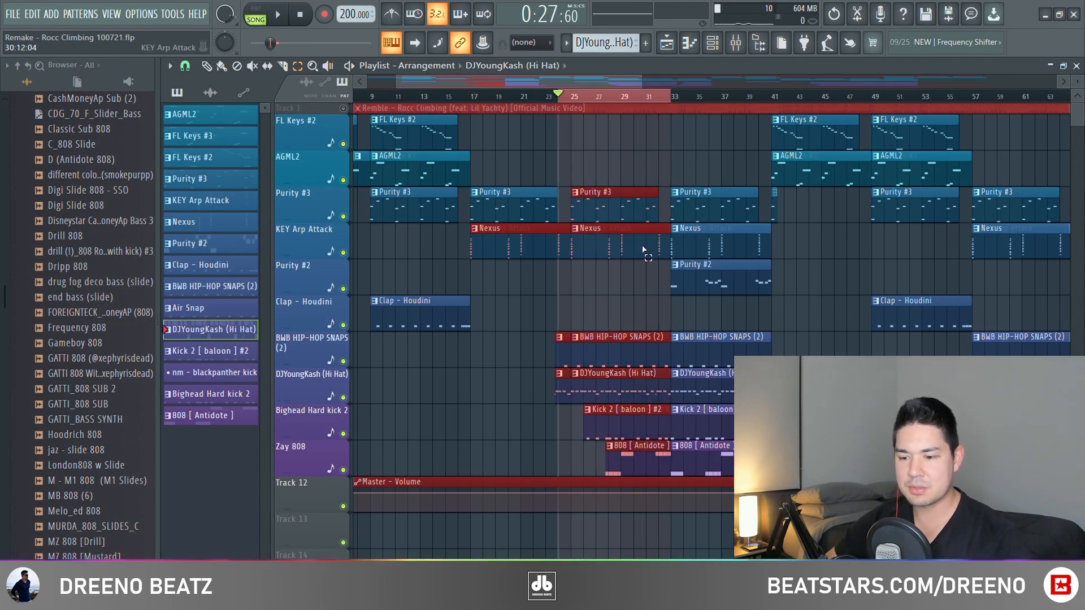
pyautogui.press('space')
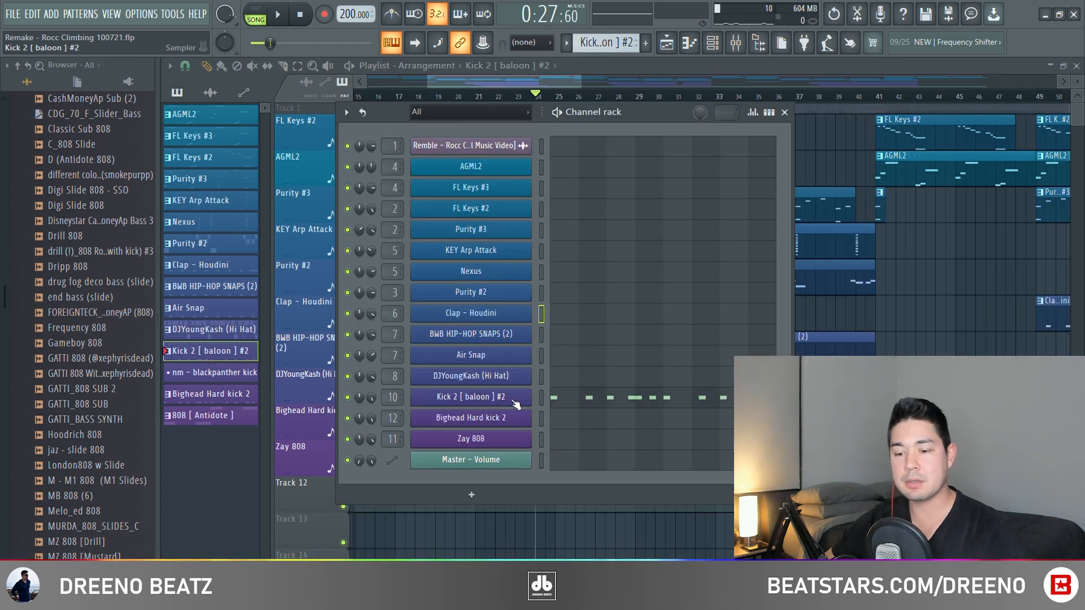
# Step: Inspect the Kick 2 [ baloon ] #2 sample settings and play the Bighead Hard kick 2 pattern on its own from the piano roll
pyautogui.click(514, 401)
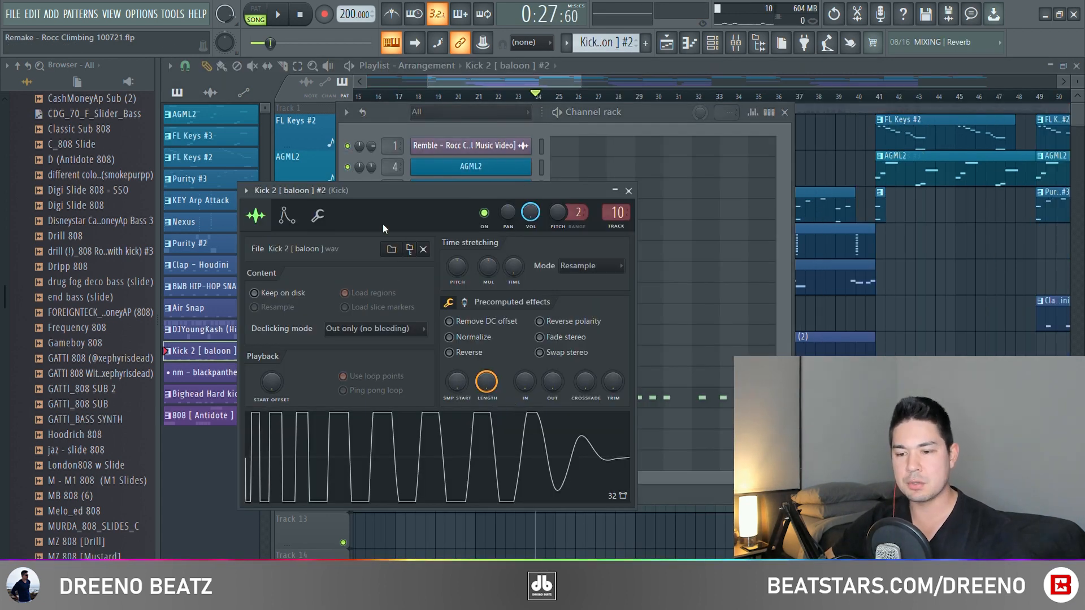
pyautogui.moveTo(355, 471); pyautogui.dragTo(302, 459)
pyautogui.click(303, 460)
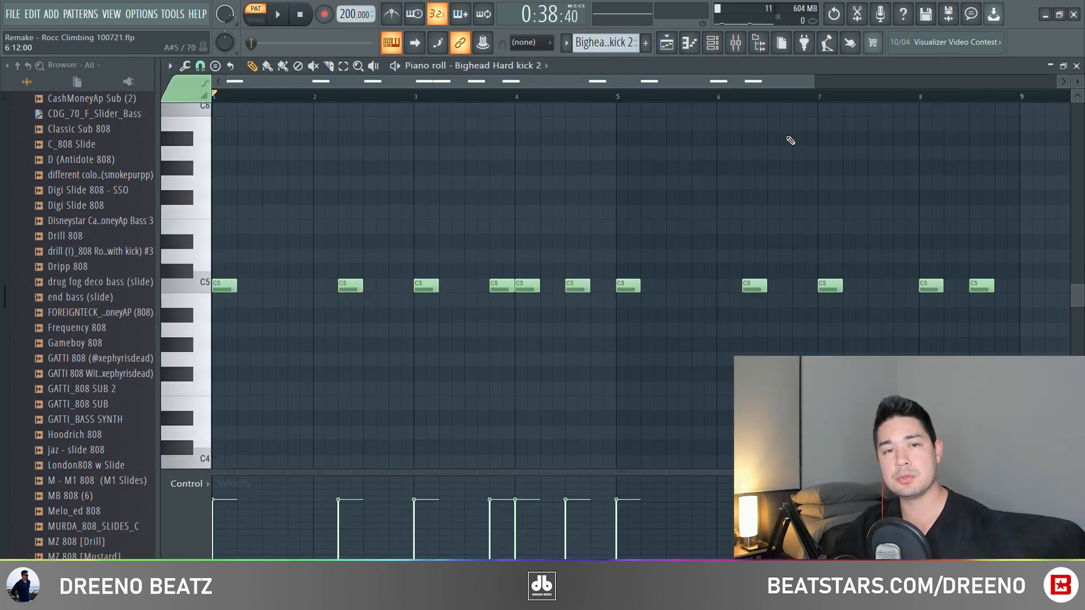
pyautogui.press('space')
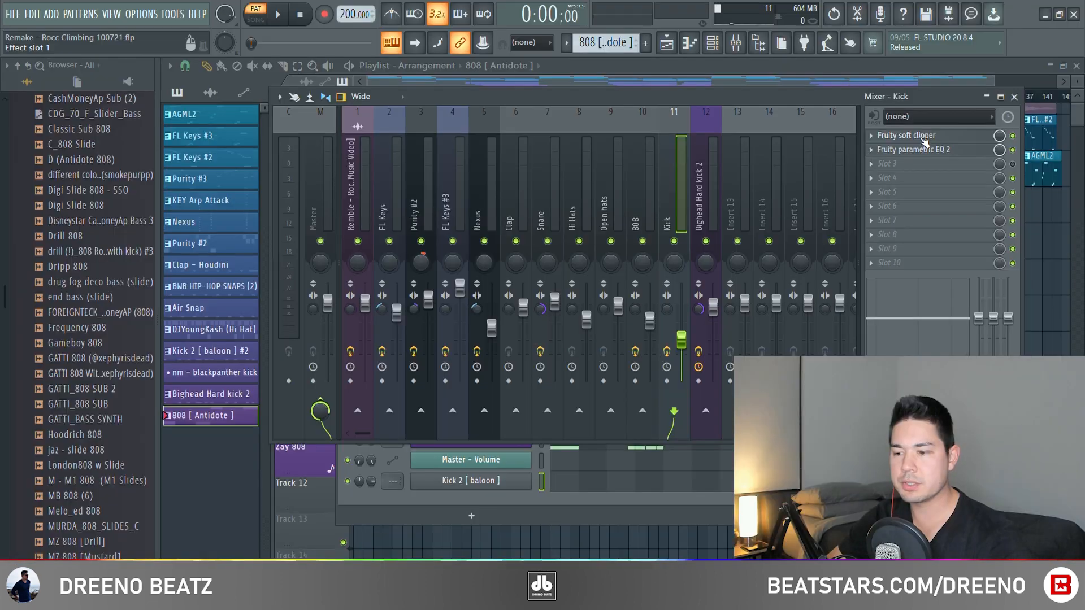
# Step: Inspect the soft clipper and parametric EQ 2 on the Kick mixer track and the Fruity Limiter on the Bighead Hard kick 2 track
pyautogui.click(924, 137)
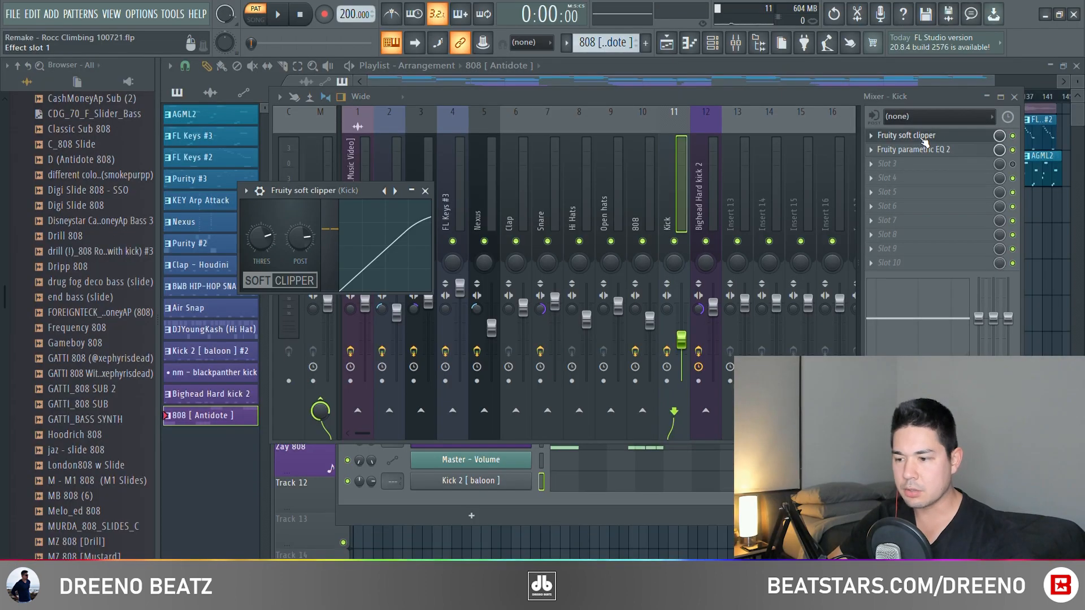
pyautogui.click(920, 150)
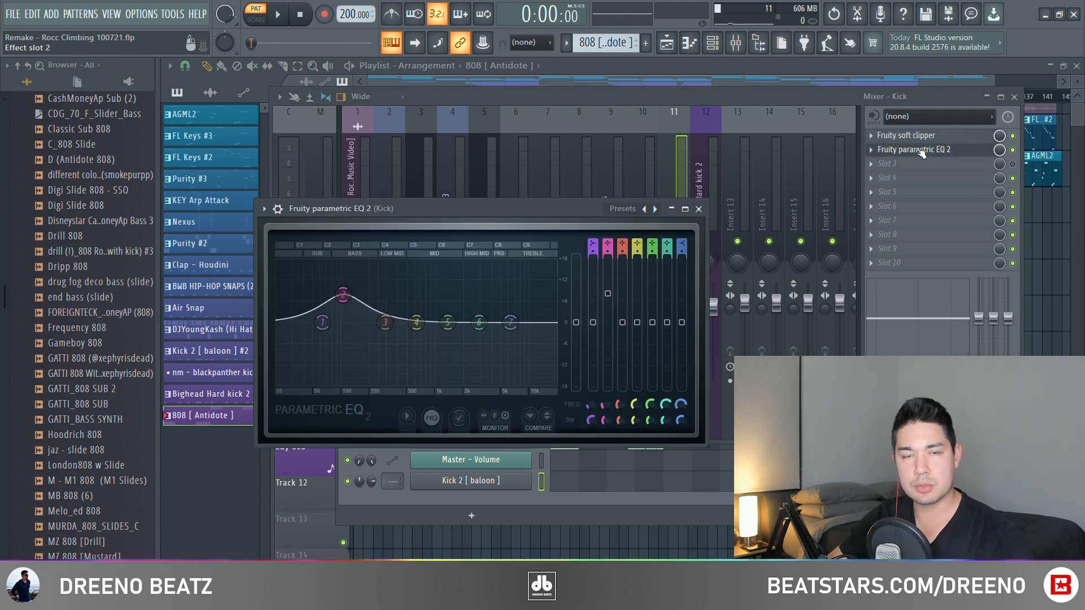
pyautogui.click(921, 152)
pyautogui.click(713, 307)
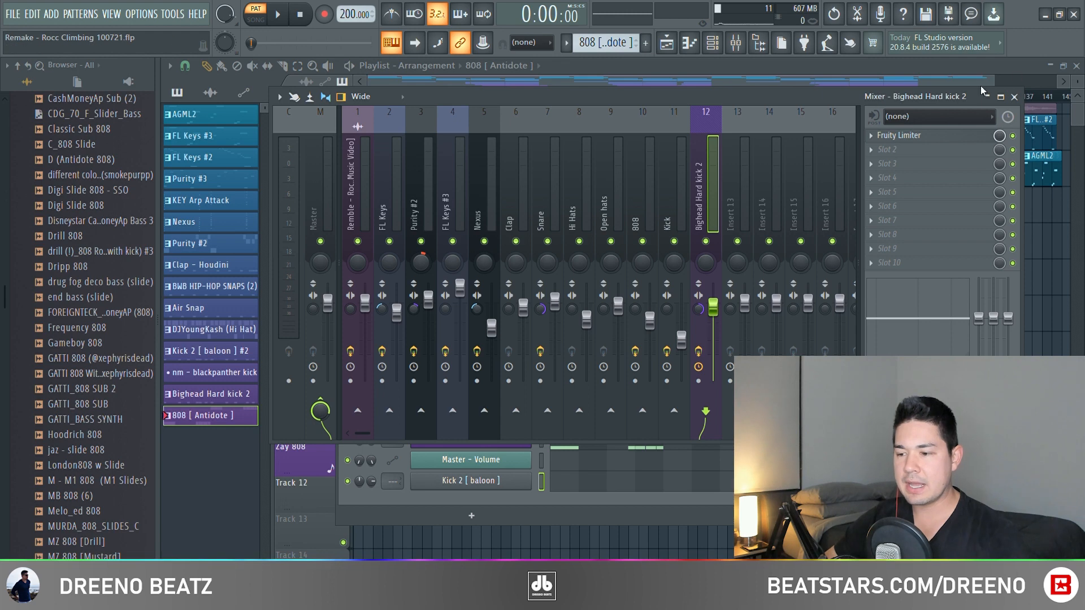
pyautogui.click(930, 138)
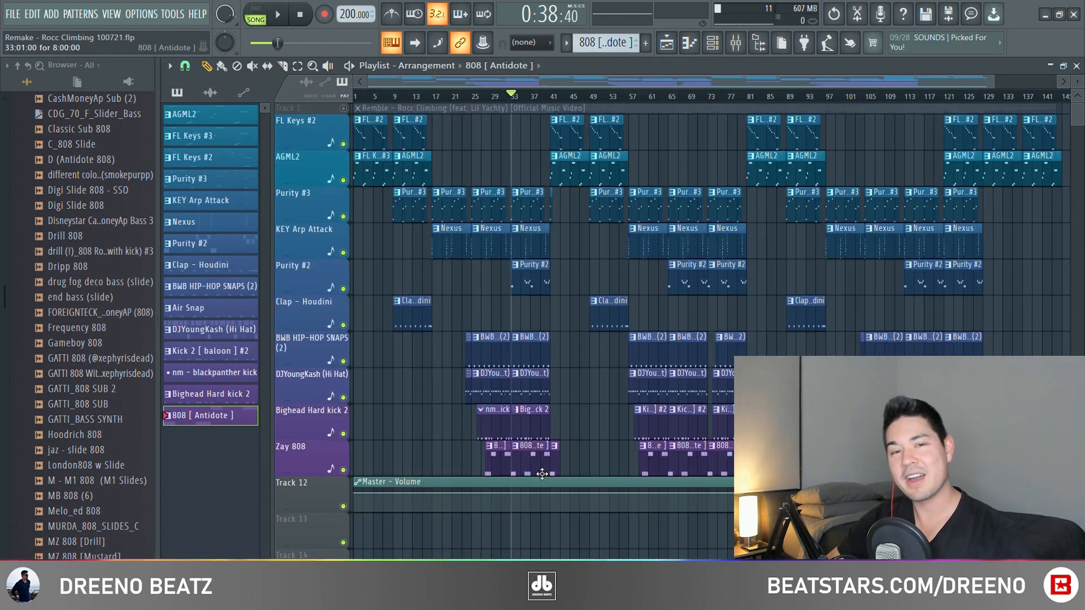
# Step: Inspect the Zay 808 channel and play the 808 [ Antidote ] pattern
pyautogui.click(712, 43)
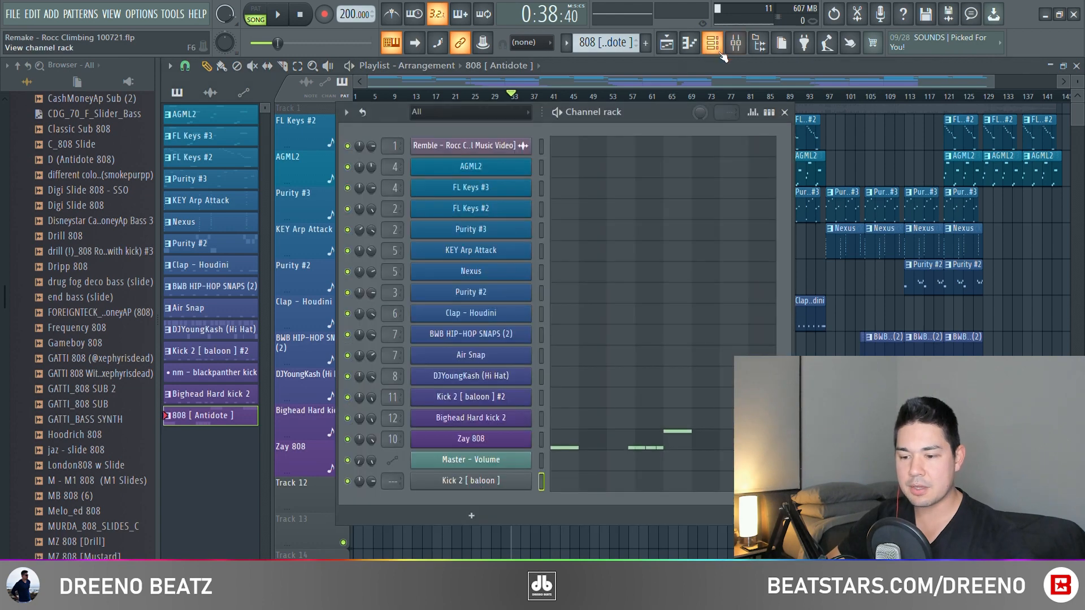
pyautogui.click(507, 440)
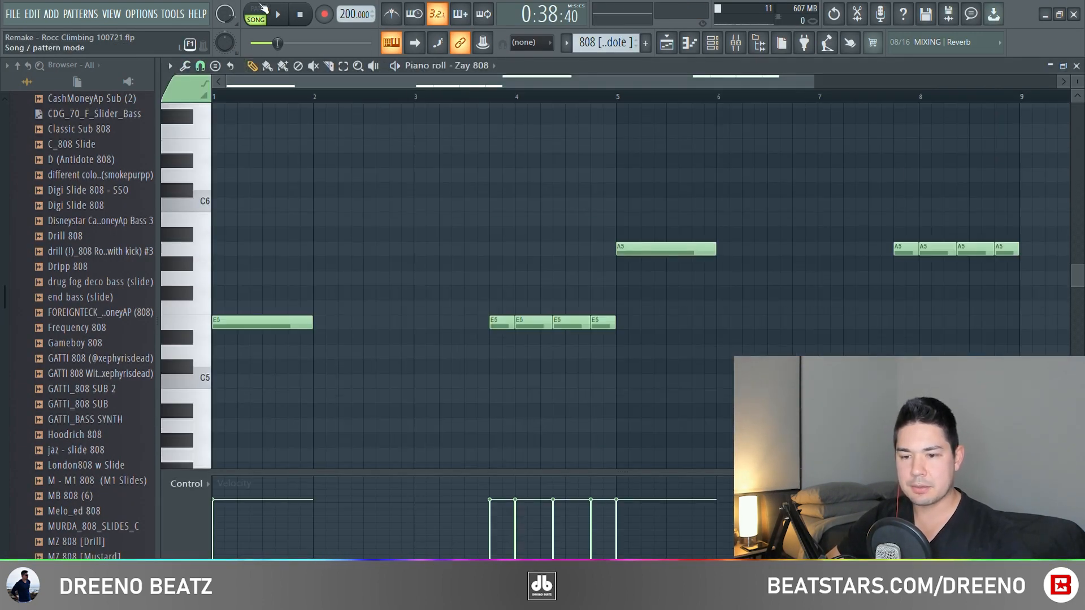
pyautogui.press('space')
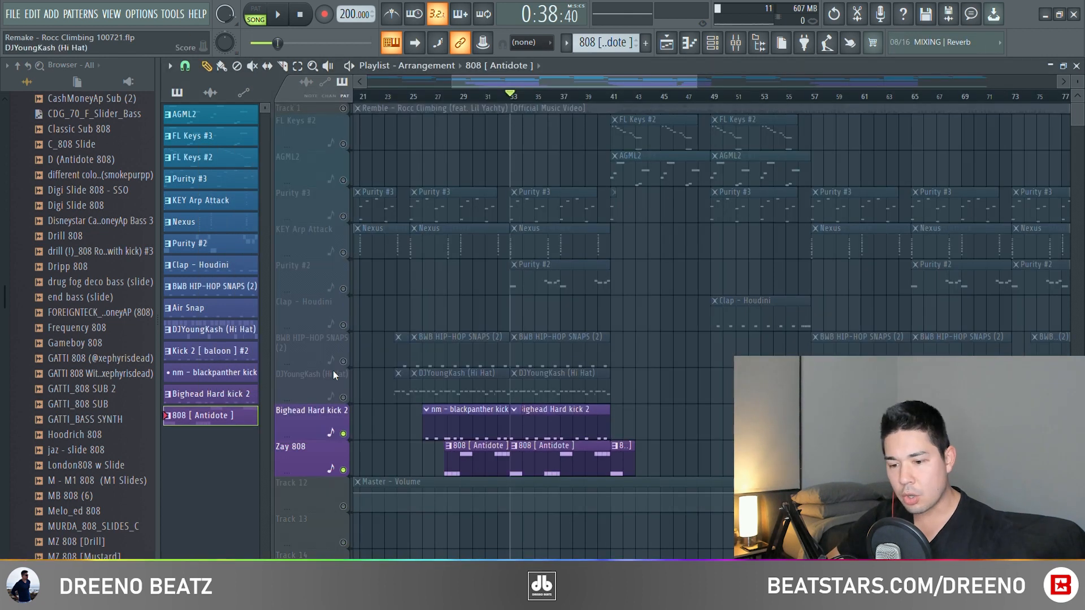
# Step: Unmute the BWB HIP-HOP SNAPS (2) and DJYoungKash (Hi Hat) tracks and play them with the kick and 808
pyautogui.click(343, 362)
pyautogui.click(343, 398)
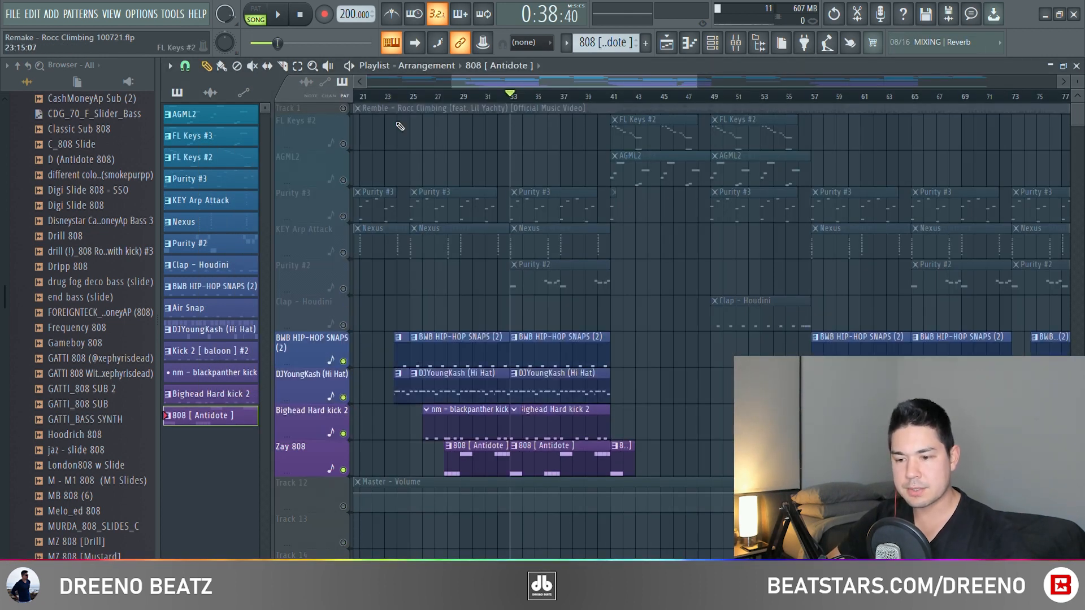
pyautogui.press('space')
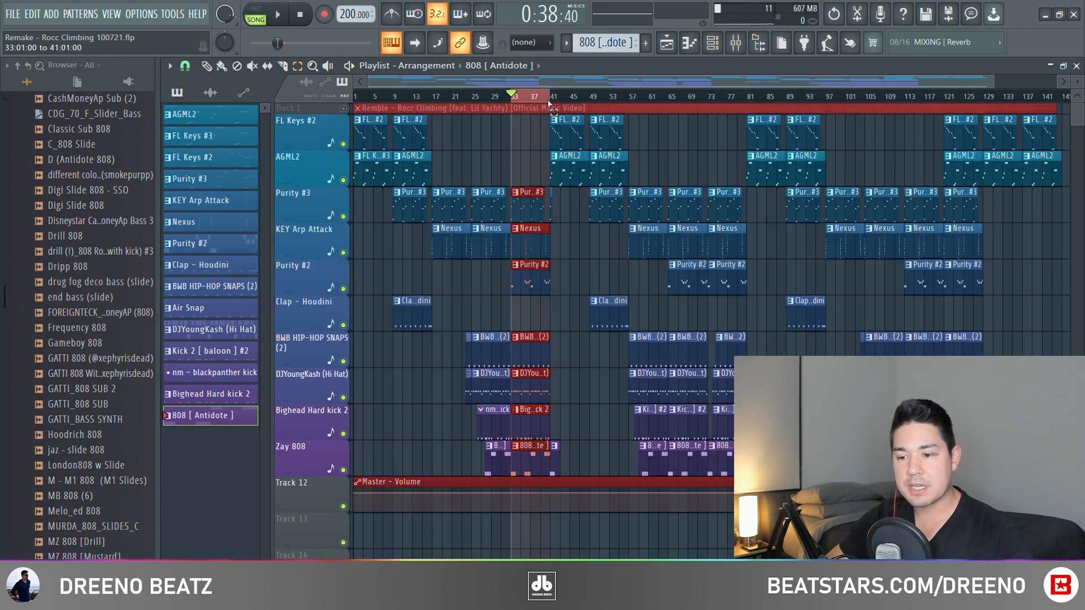
# Step: Clear the selection of bars 33 to 41 and inspect the Purity #2 instrument from the channel rack
pyautogui.click(527, 120)
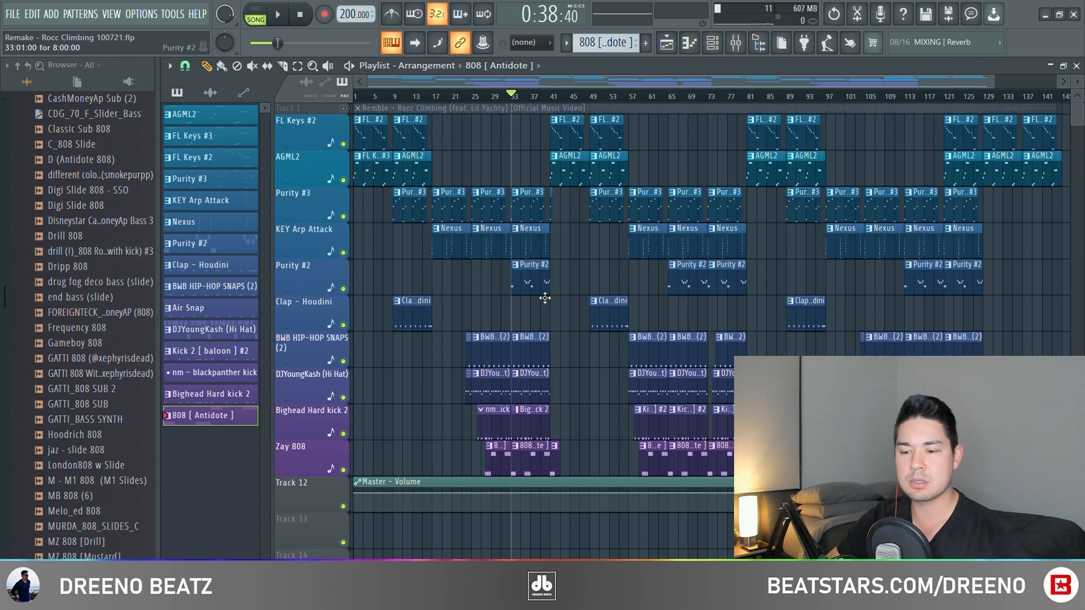
pyautogui.click(713, 43)
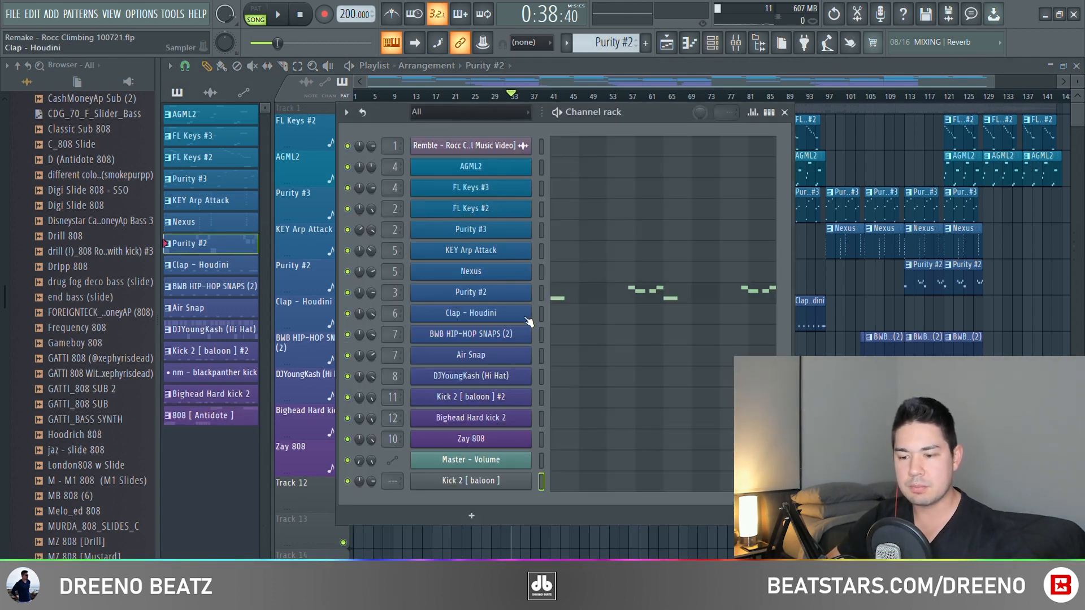
pyautogui.click(492, 299)
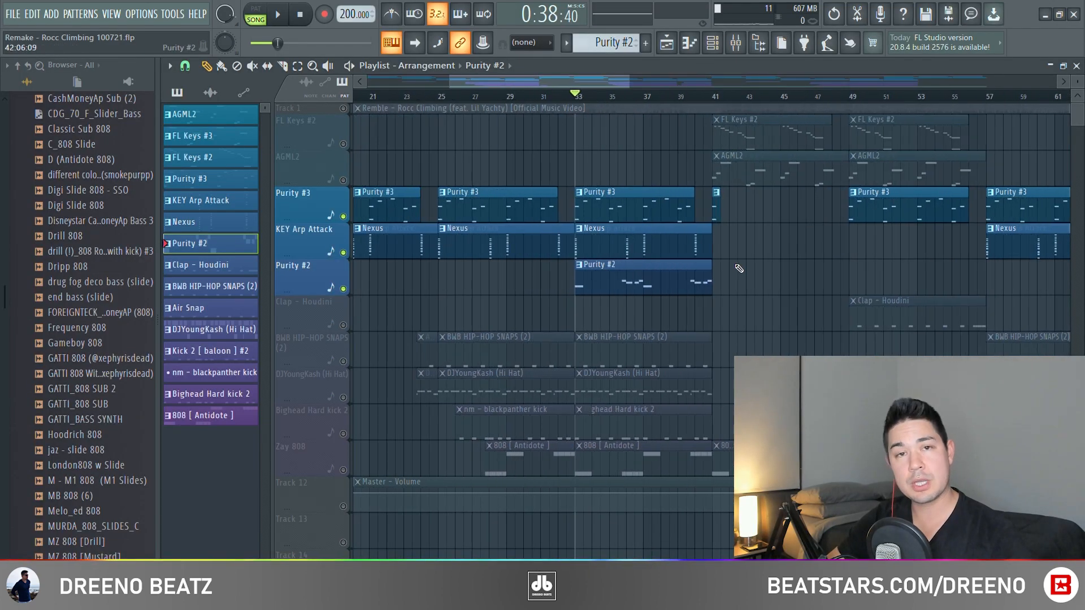
# Step: Play the full arrangement from bar 41 through the section where the FL Keys #2 and AGML2 patterns return
pyautogui.scroll(2, 739, 266)
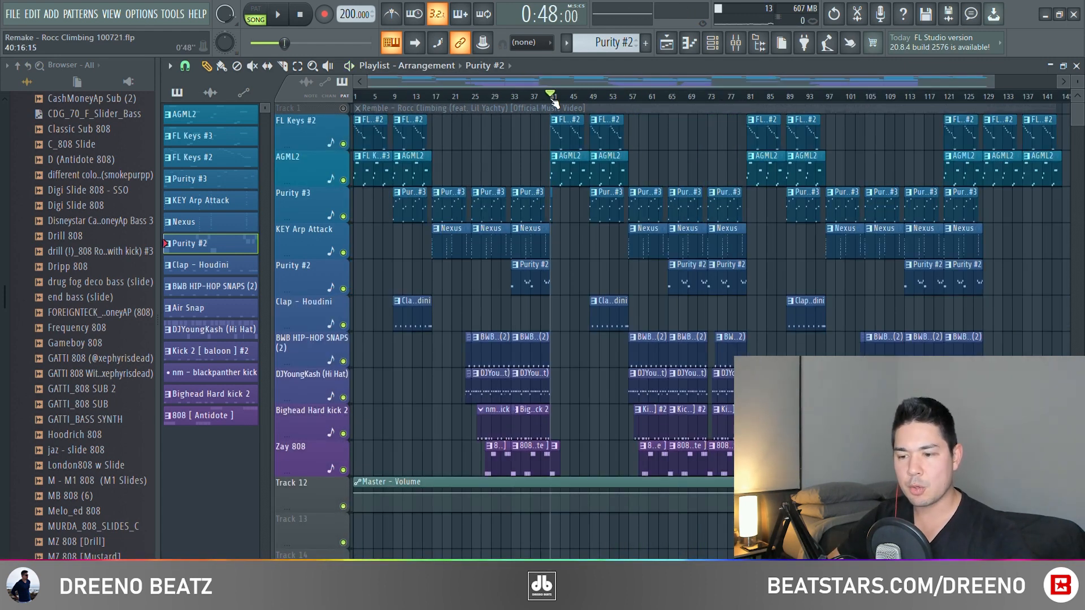
pyautogui.press('space')
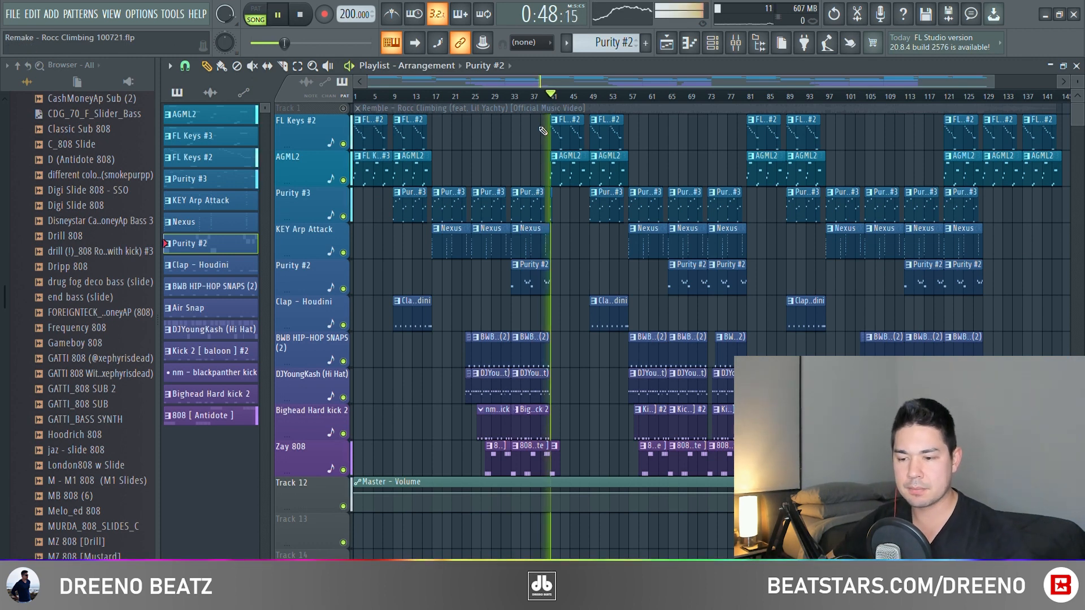
pyautogui.scroll(3, 556, 236)
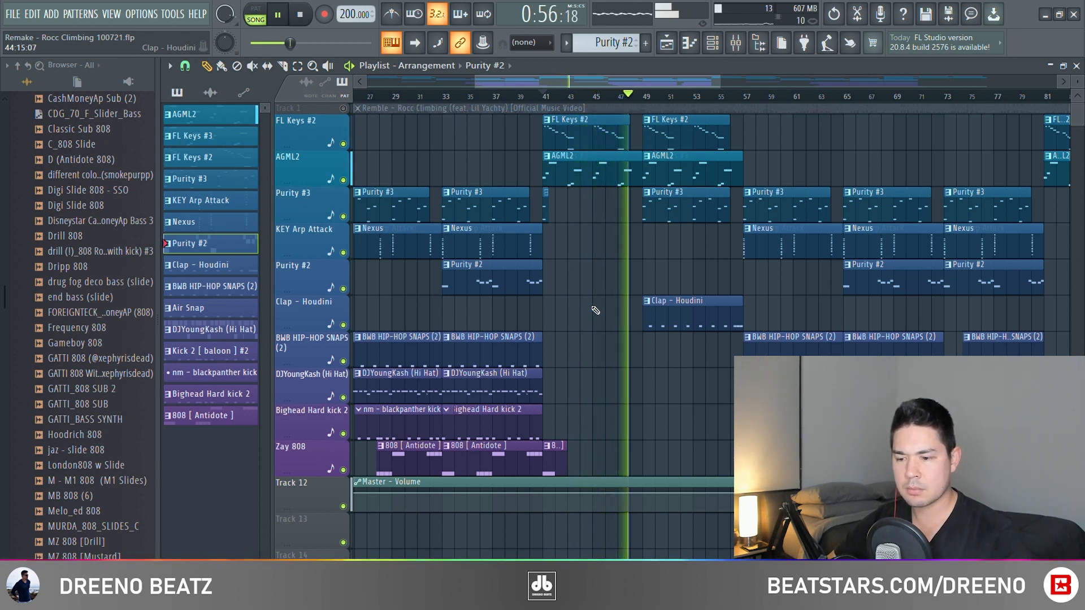
pyautogui.scroll(-3, 596, 310)
pyautogui.press('space')
# Step: Select bar 73 in the playlist to review the drum gap there, and clear the selection
pyautogui.scroll(5, 703, 313)
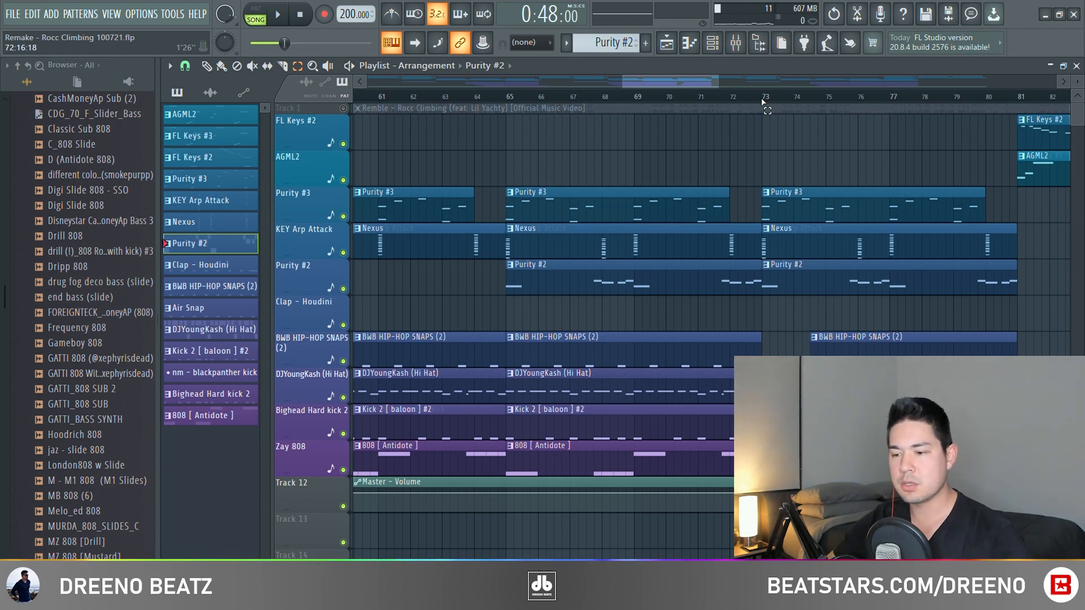
pyautogui.moveTo(762, 100); pyautogui.dragTo(783, 102)
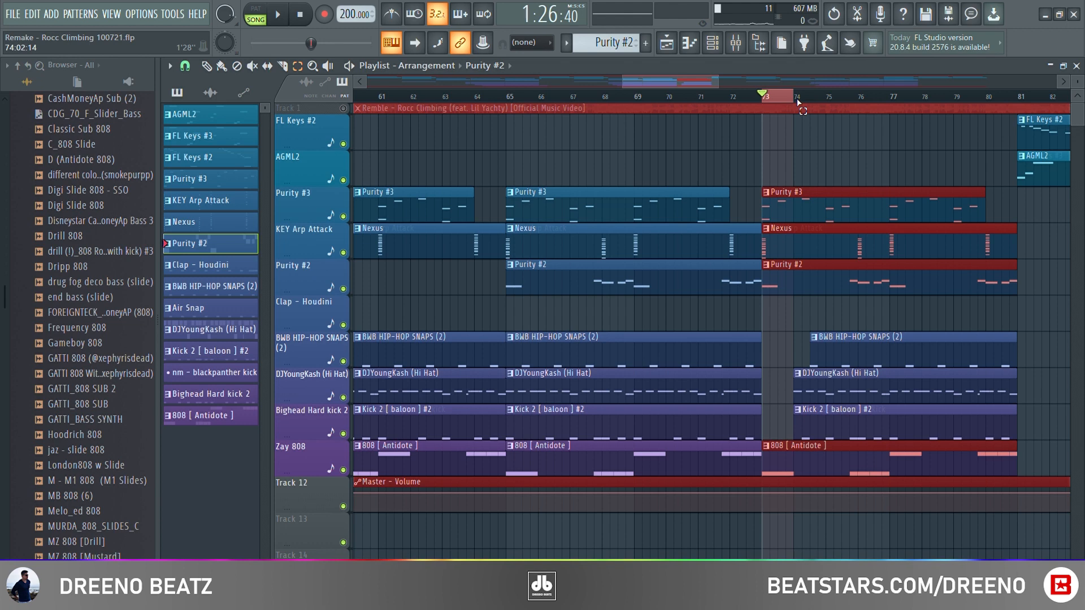
pyautogui.hotkey('ctrl', 'd')
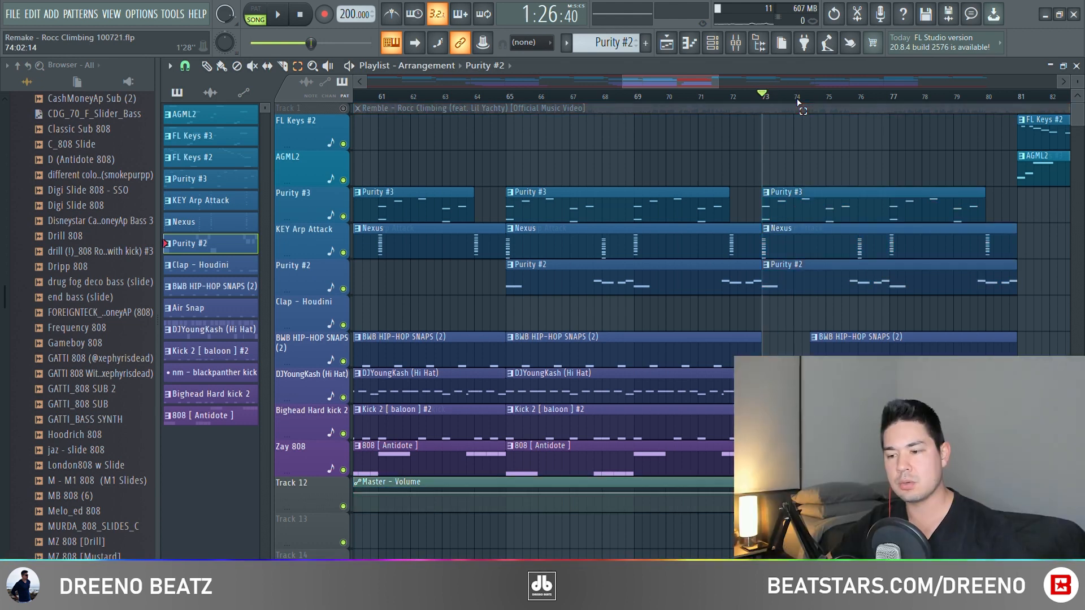